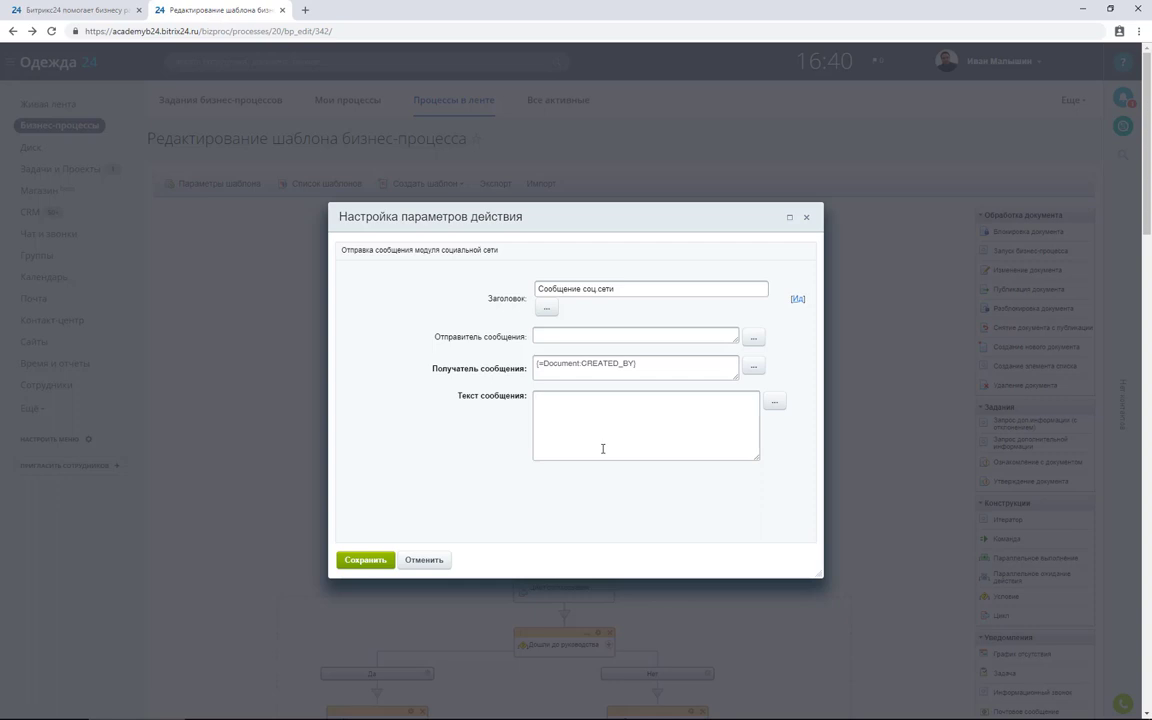
# - Set the social network message's text to the formula =2+2 and save the action settings
pyautogui.write('=')
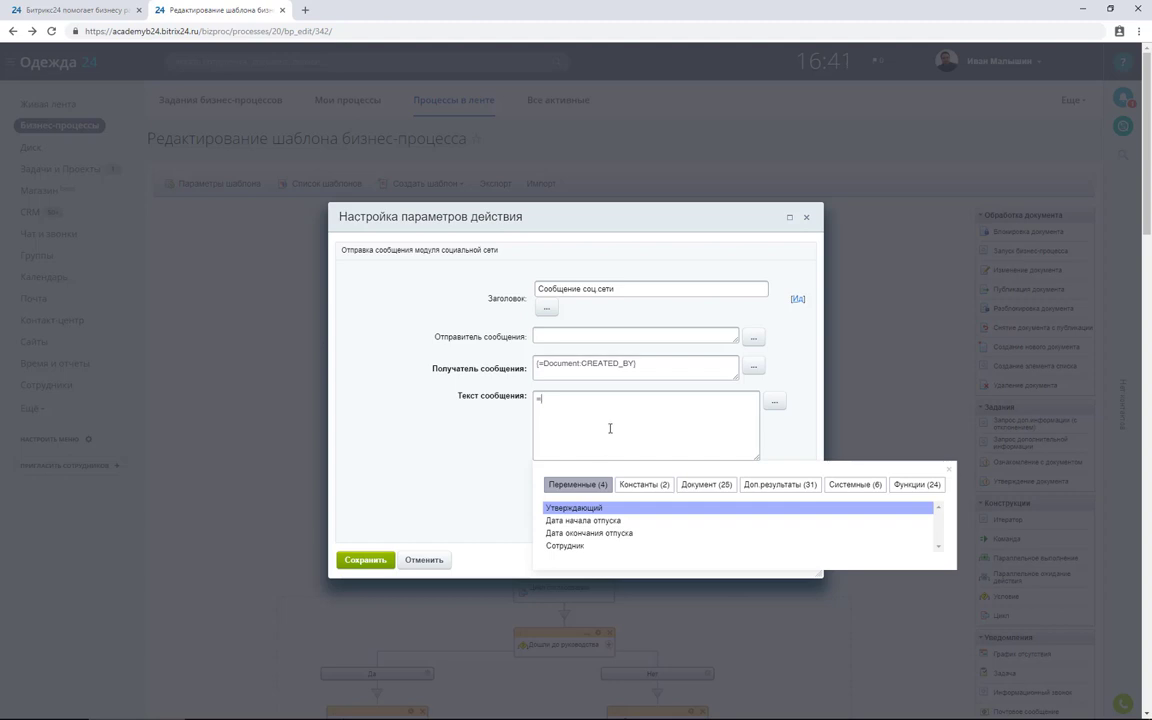
pyautogui.click(610, 428)
pyautogui.write('2+2')
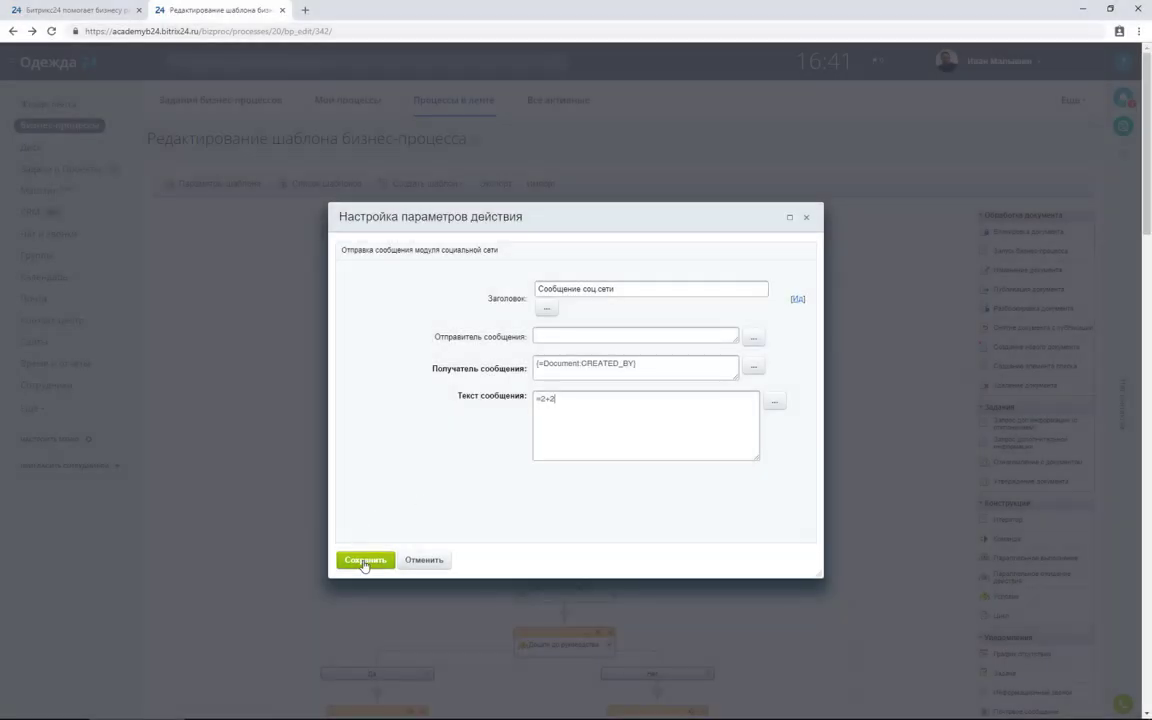
pyautogui.click(364, 561)
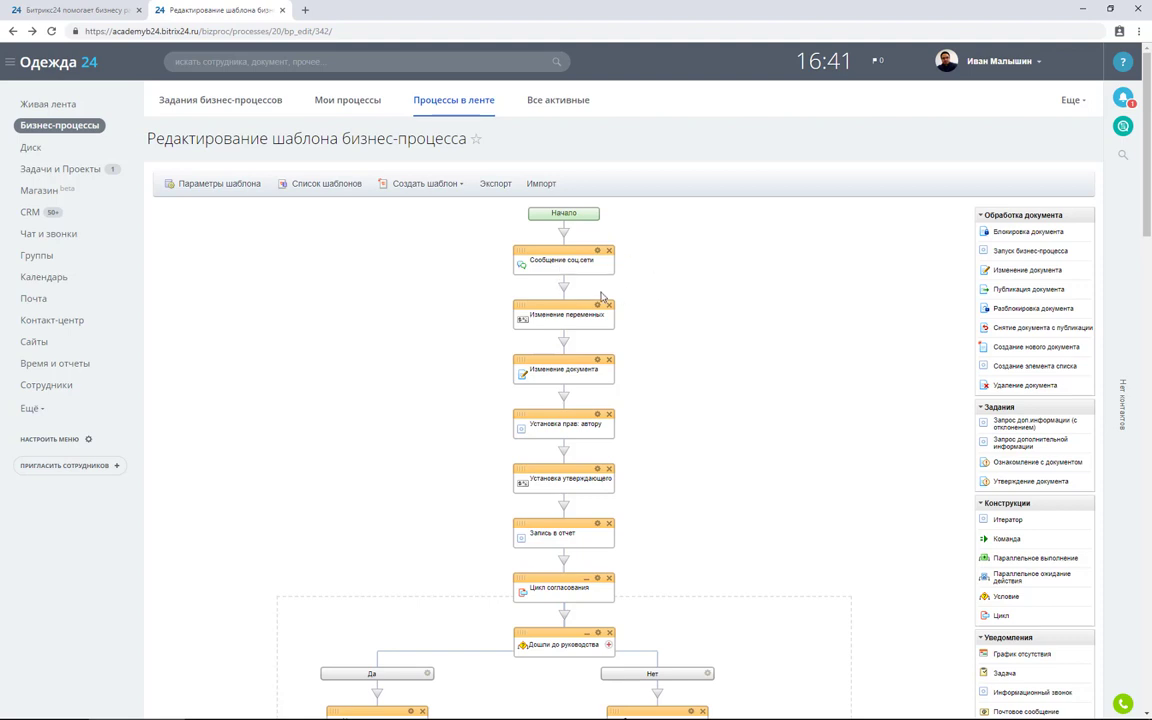
# - Insert a «Прерывание процесса» action directly after «Сообщение соц.сети» and apply the template changes
pyautogui.click(566, 290)
pyautogui.moveTo(614, 440)
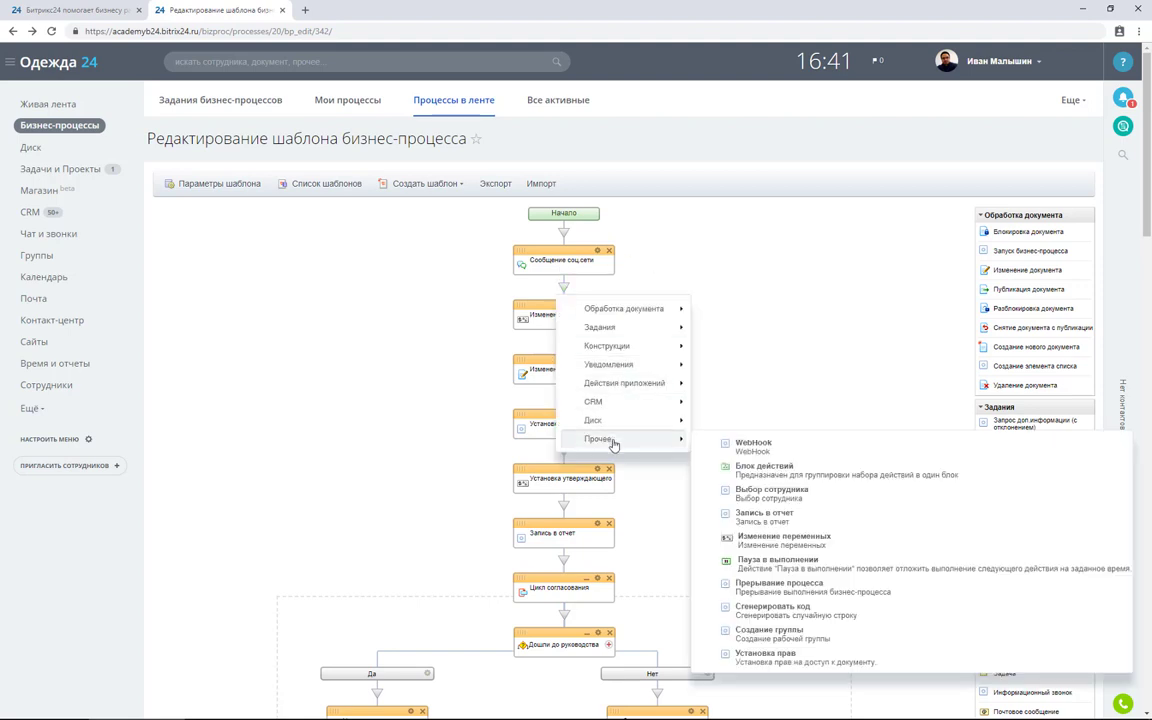
pyautogui.click(822, 598)
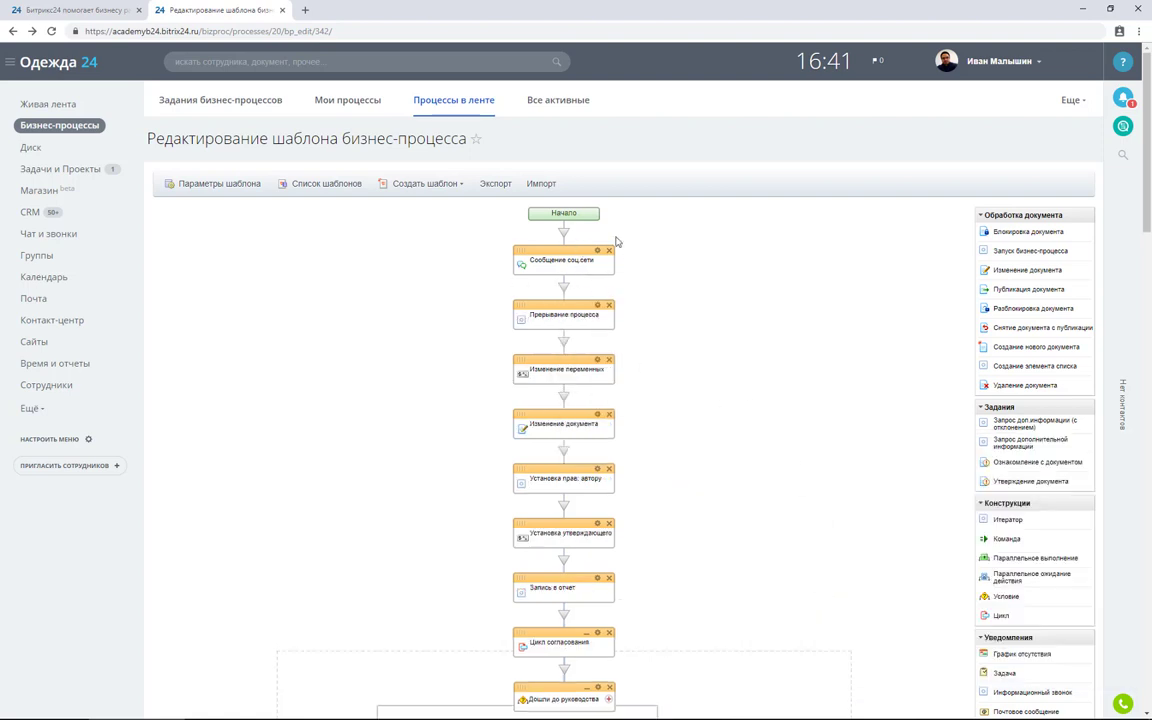
pyautogui.scroll(-15, 746, 422)
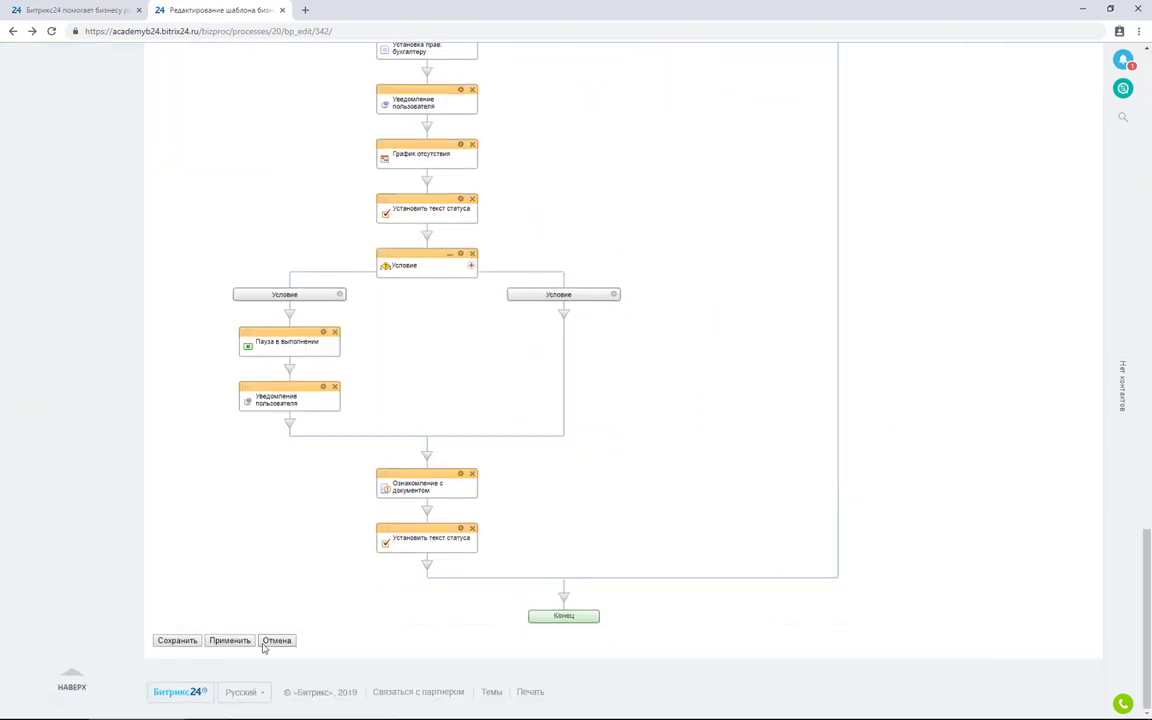
pyautogui.click(219, 642)
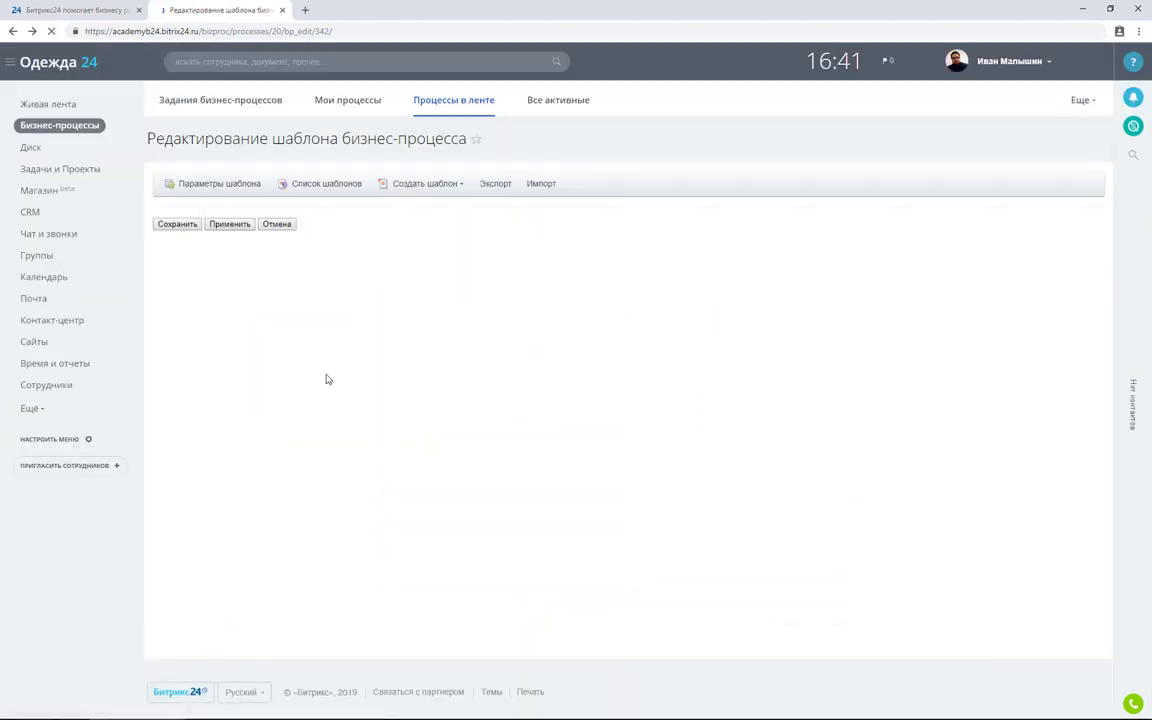
# - Enable automatic launch «При изменении» in the template parameters, save them and apply the template
pyautogui.click(230, 184)
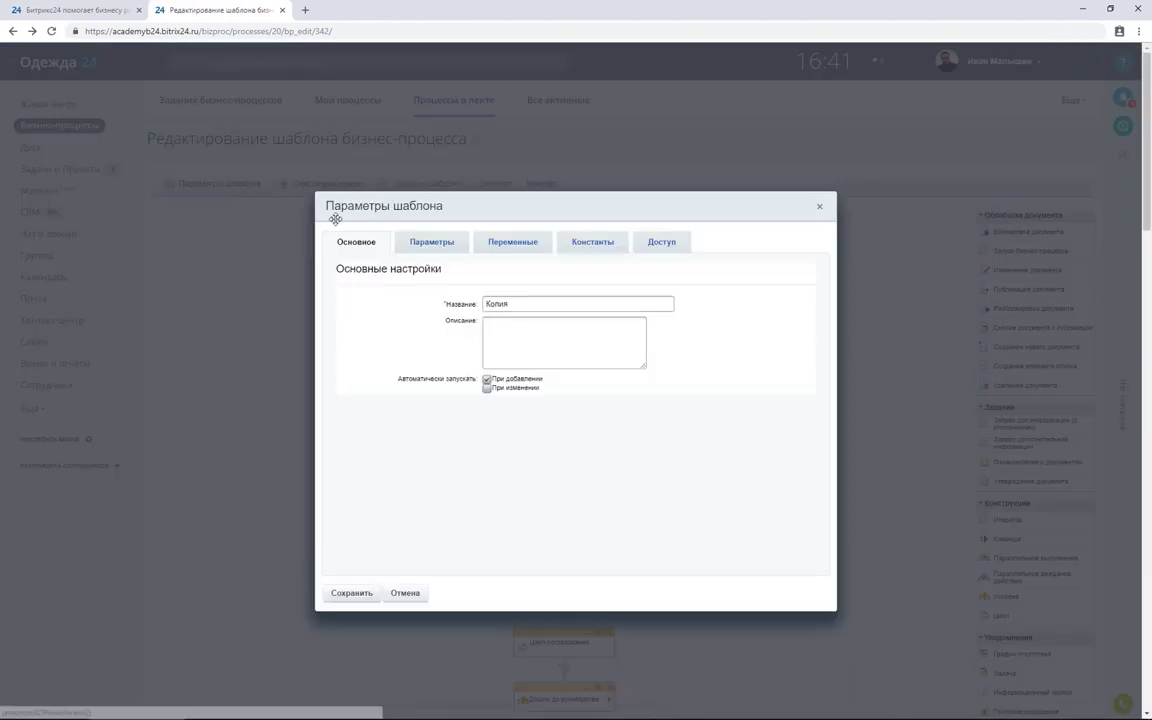
pyautogui.click(486, 388)
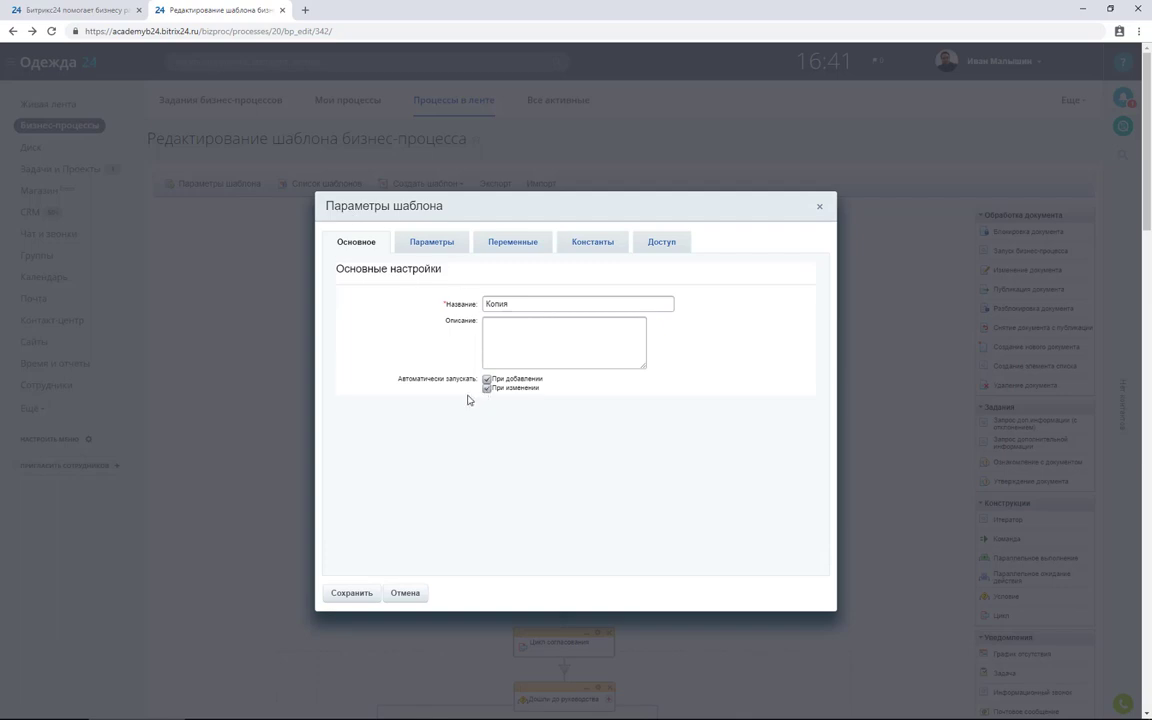
pyautogui.click(352, 593)
pyautogui.scroll(-10, 327, 576)
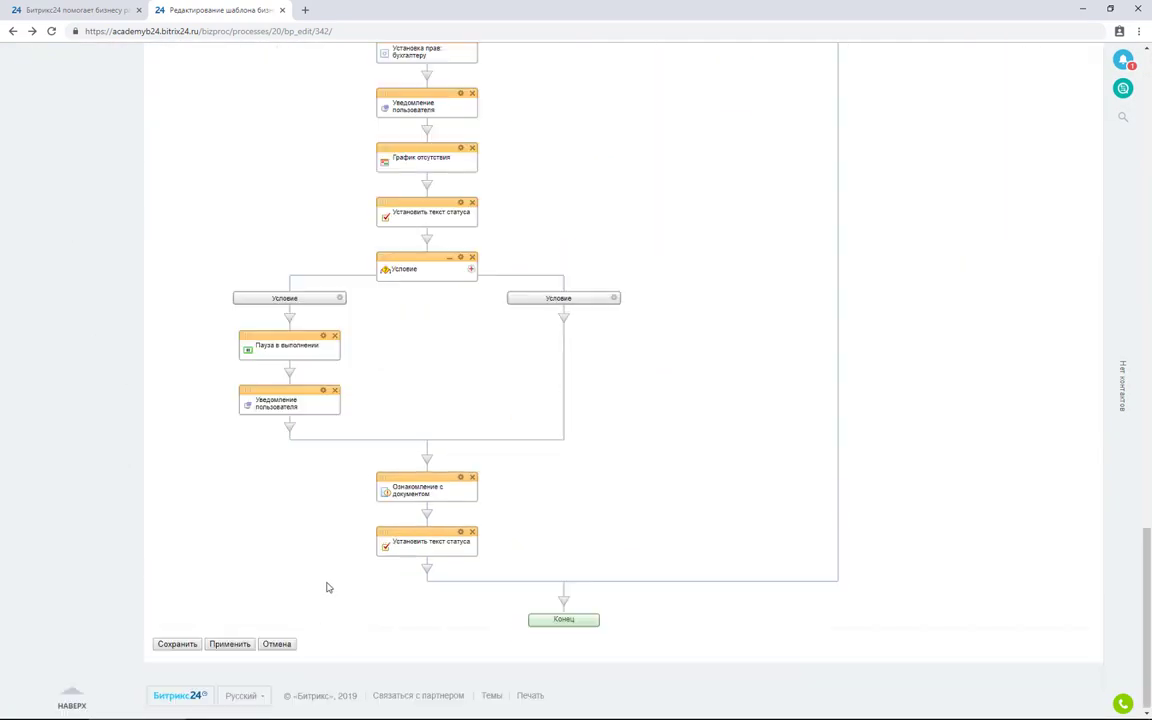
pyautogui.click(230, 643)
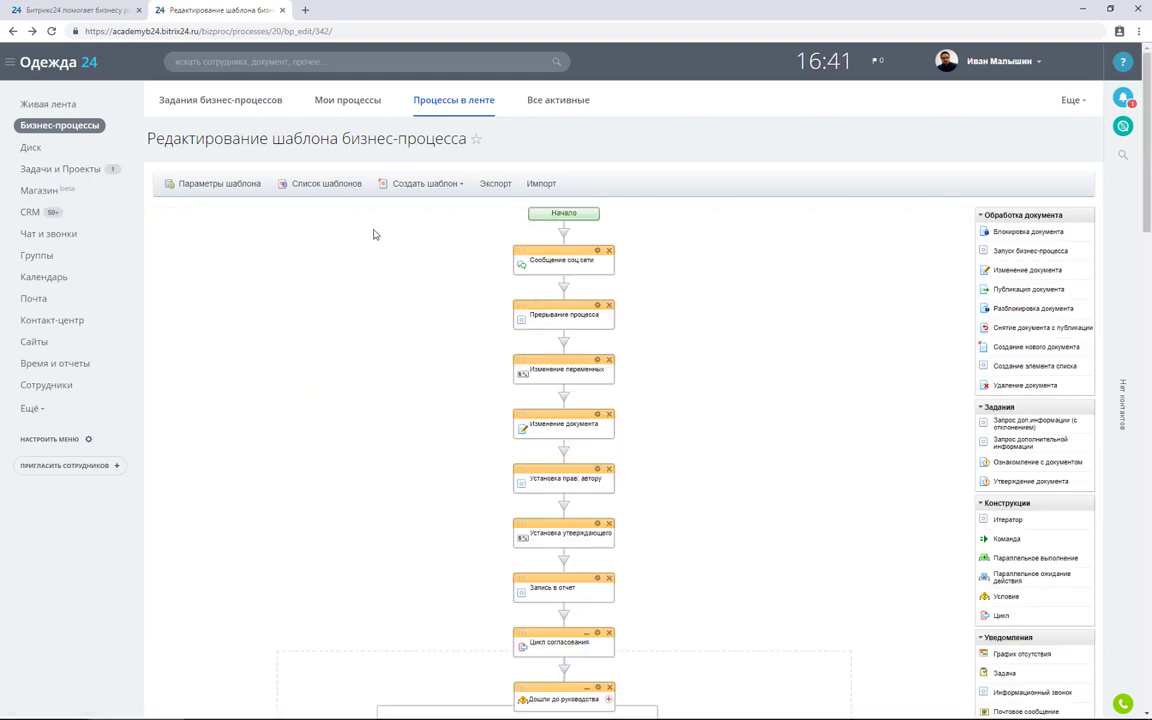
# - Create and save a new «Заявление на отпуск» entry with start date 19.01.2019 and end date 26.01.2019
pyautogui.click(432, 108)
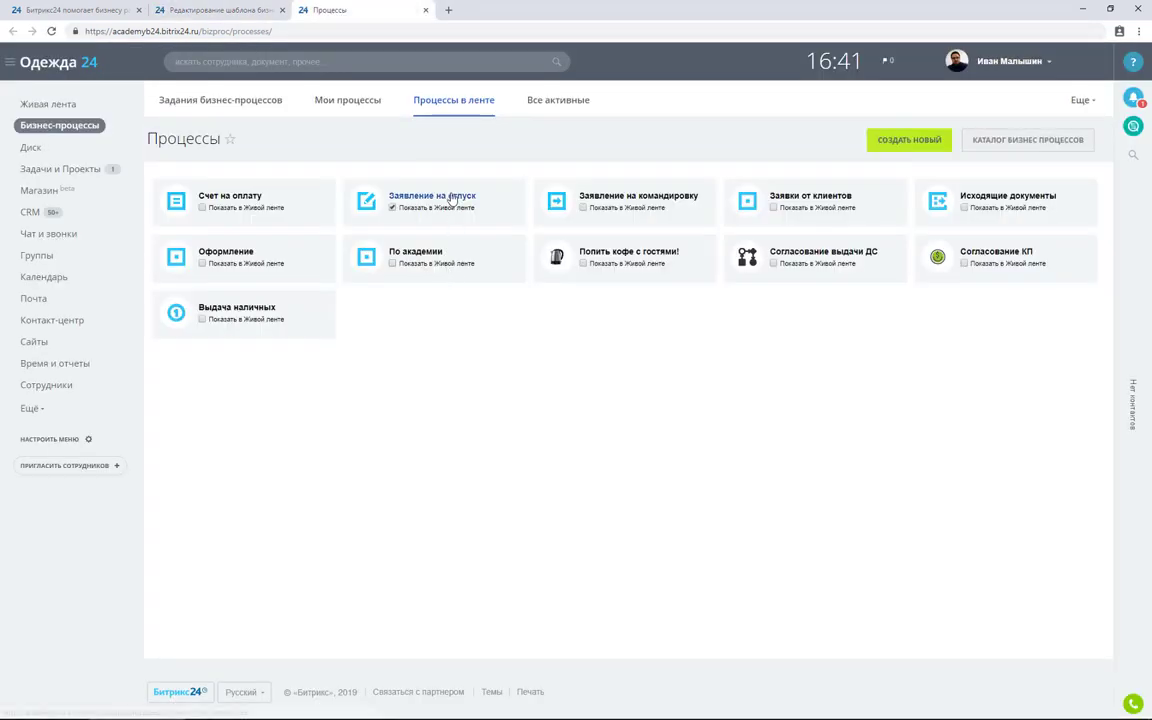
pyautogui.click(405, 184)
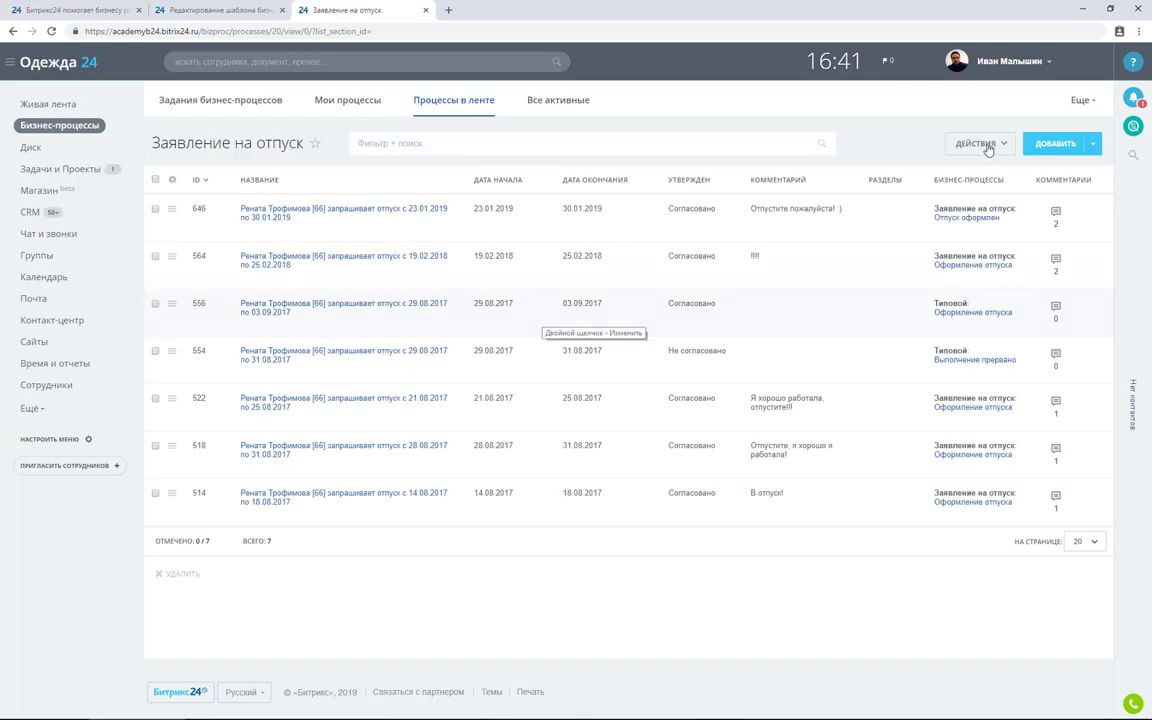
pyautogui.click(1043, 145)
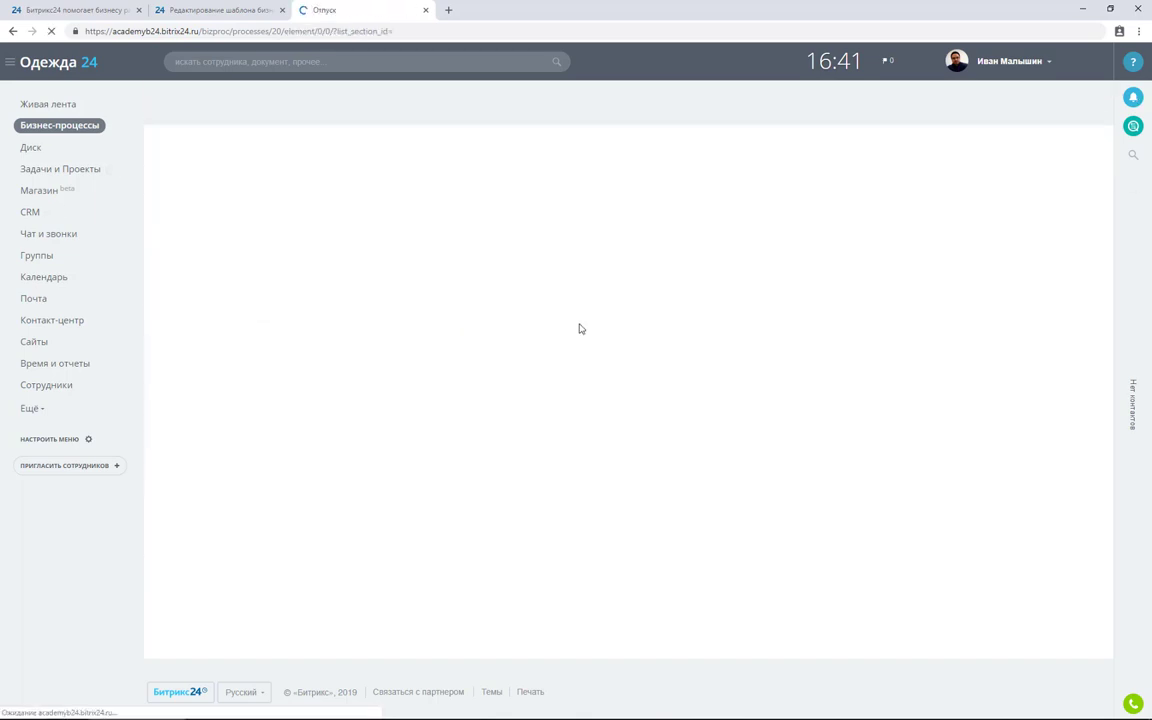
pyautogui.click(510, 220)
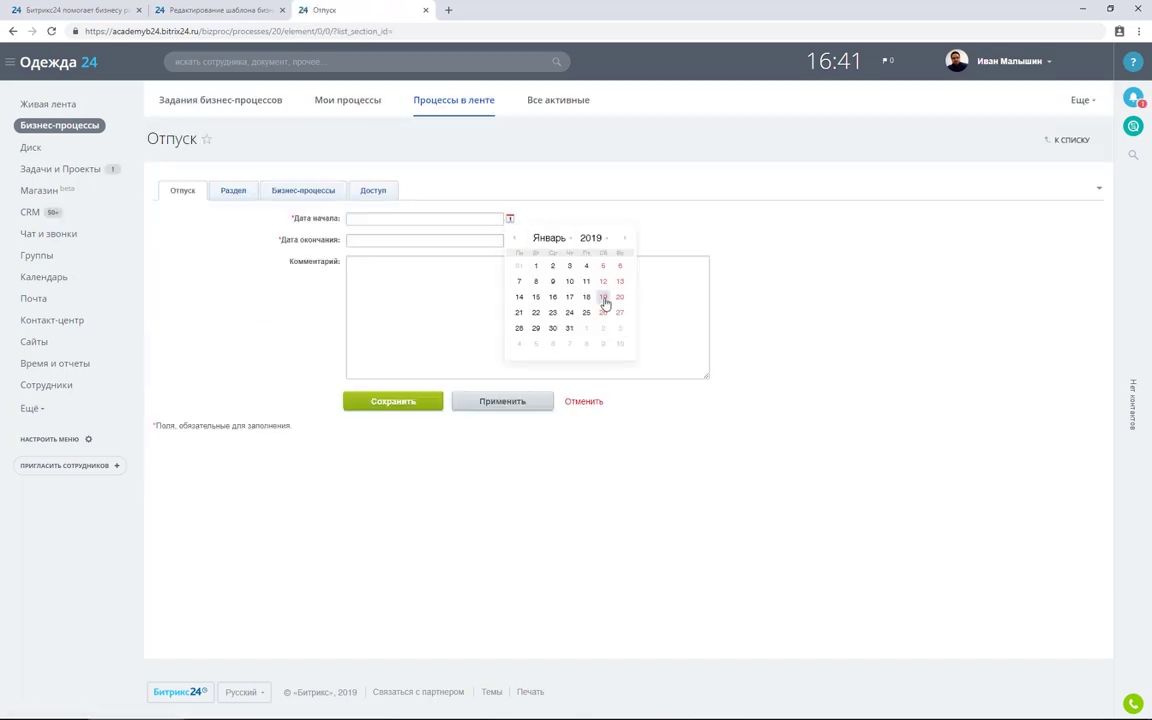
pyautogui.click(603, 296)
pyautogui.click(510, 240)
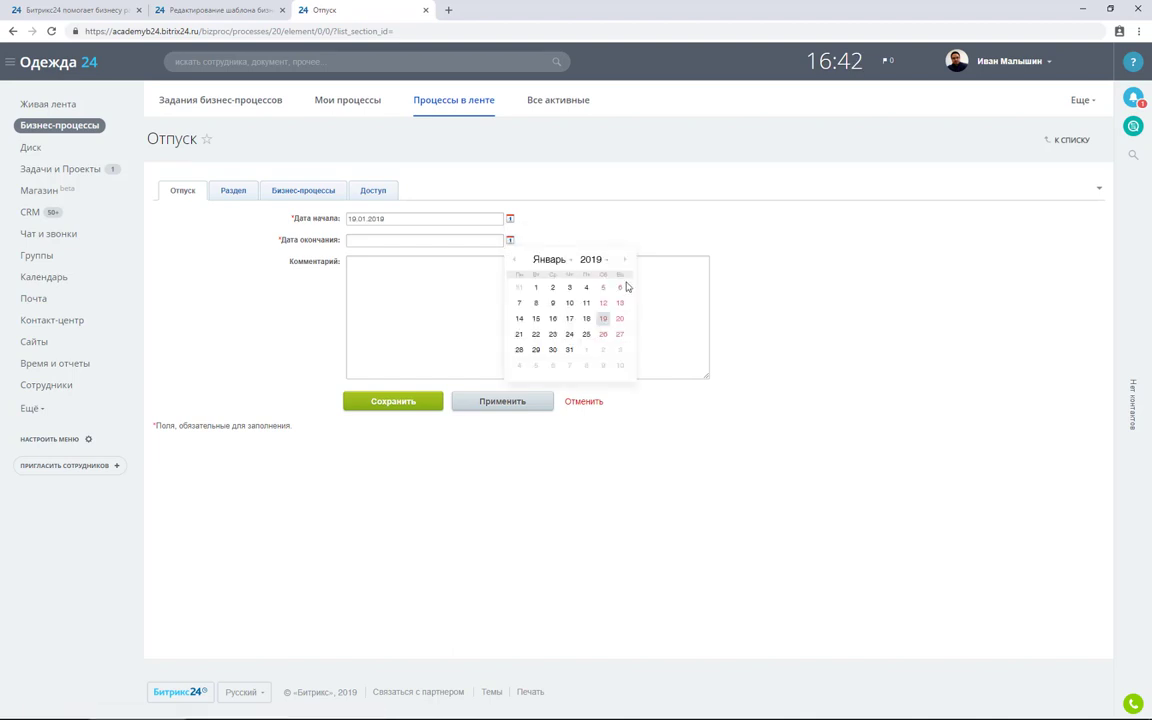
pyautogui.click(603, 334)
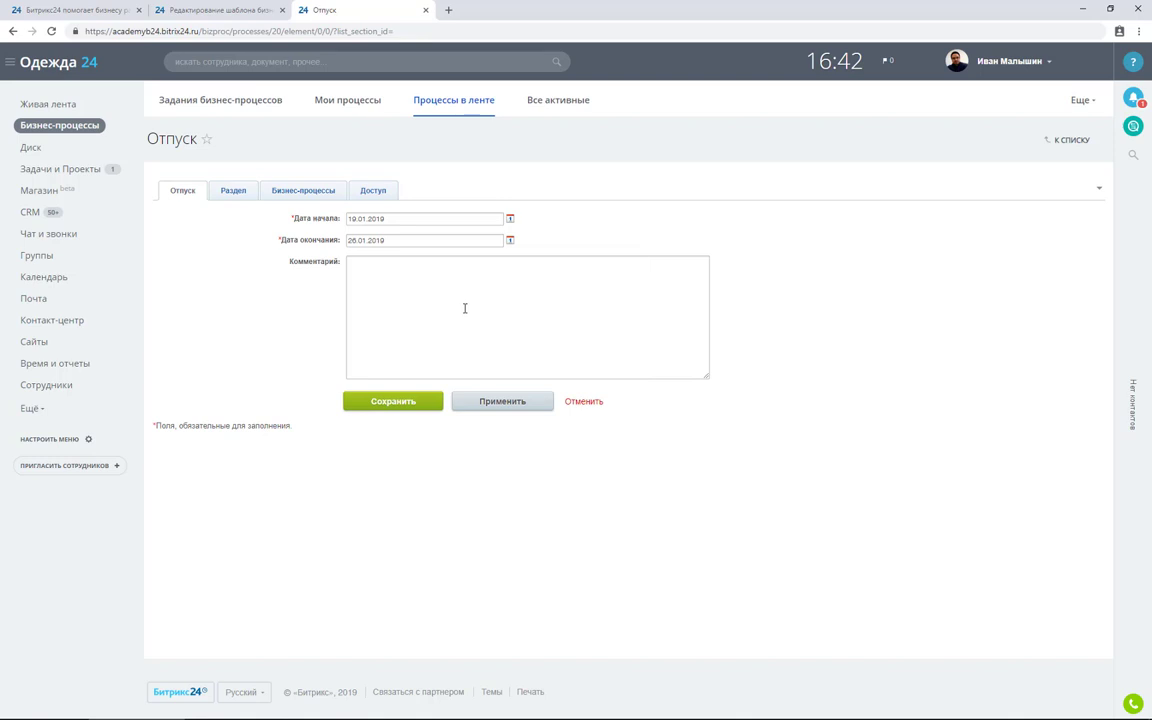
pyautogui.click(393, 401)
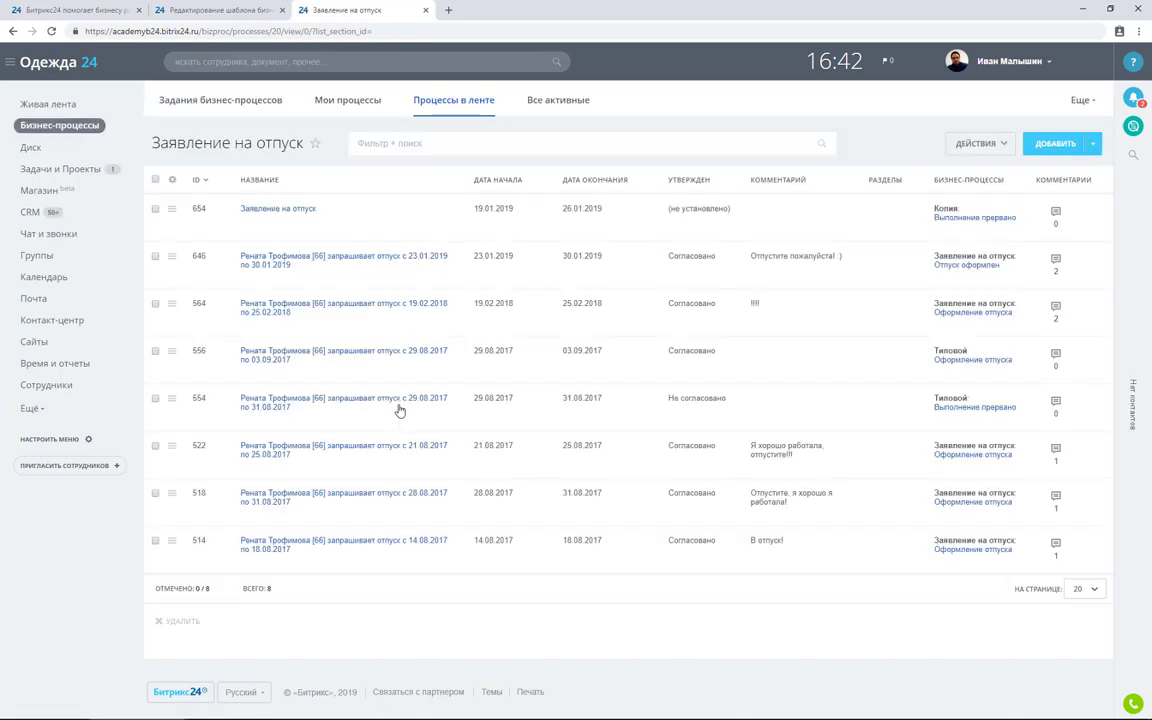
# - Check the portal notifications in a separate browser tab for the process message, then return to the leave request list
pyautogui.click(449, 10)
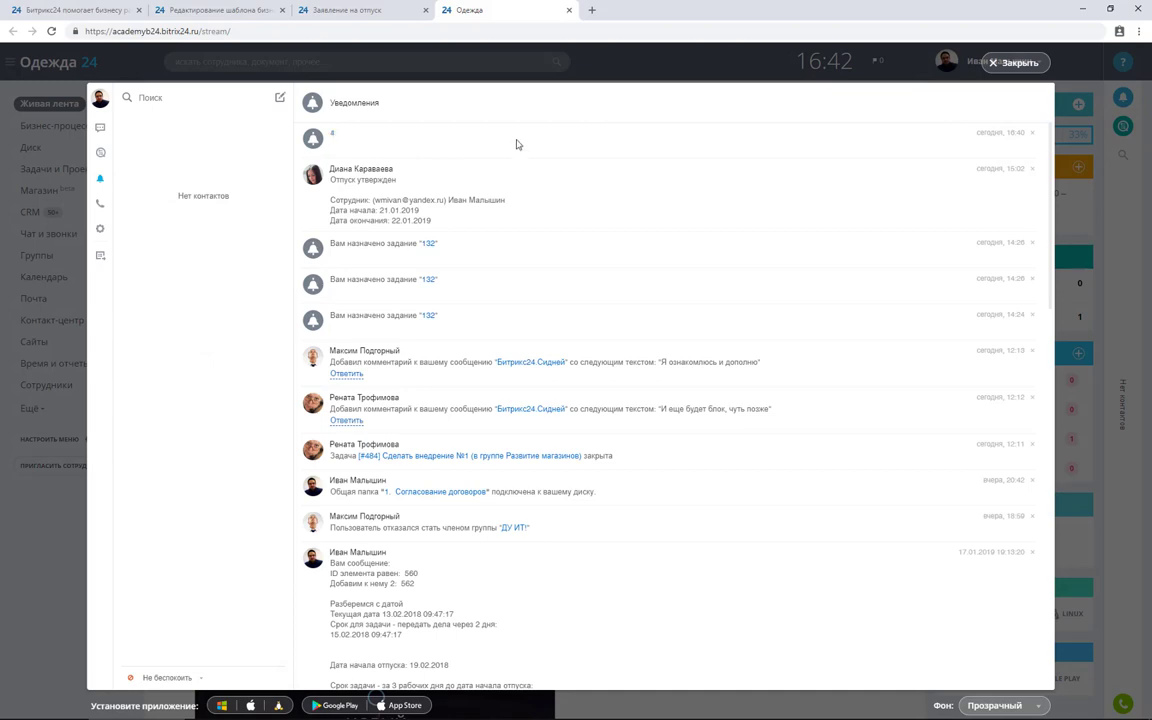
pyautogui.click(340, 10)
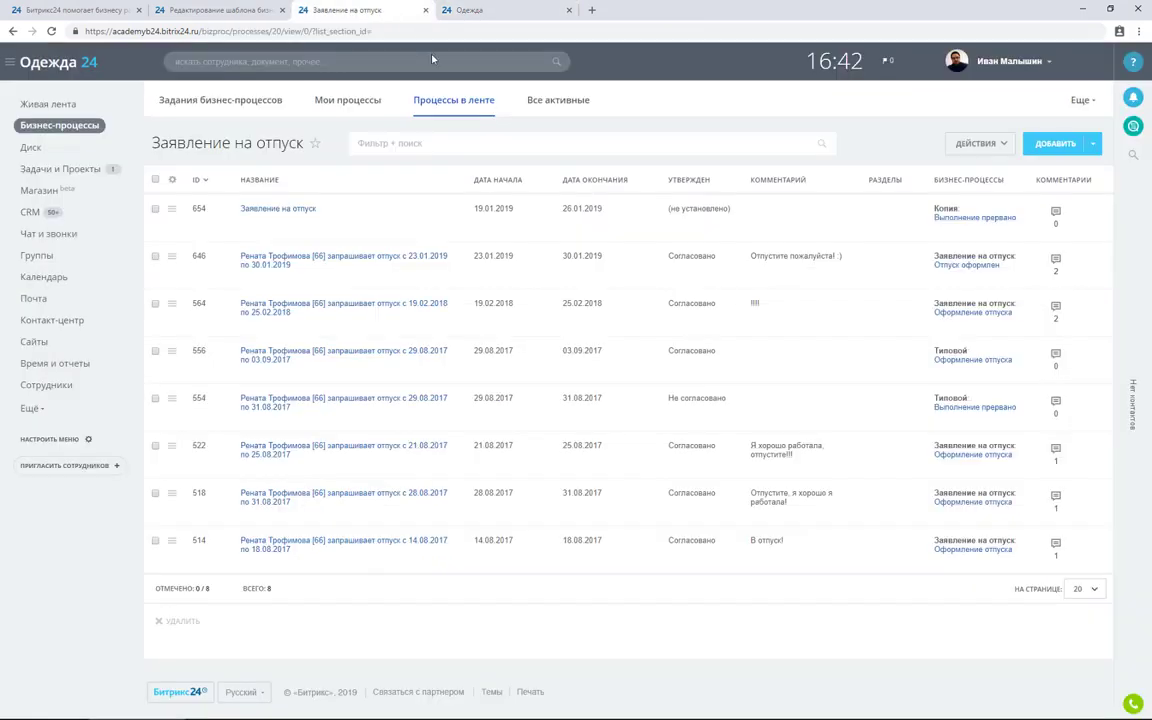
# - Change the text of the «Сообщение соц.сети» action to «Вам сообщение: {{=2+2}}»
pyautogui.click(281, 10)
pyautogui.doubleClick(590, 266)
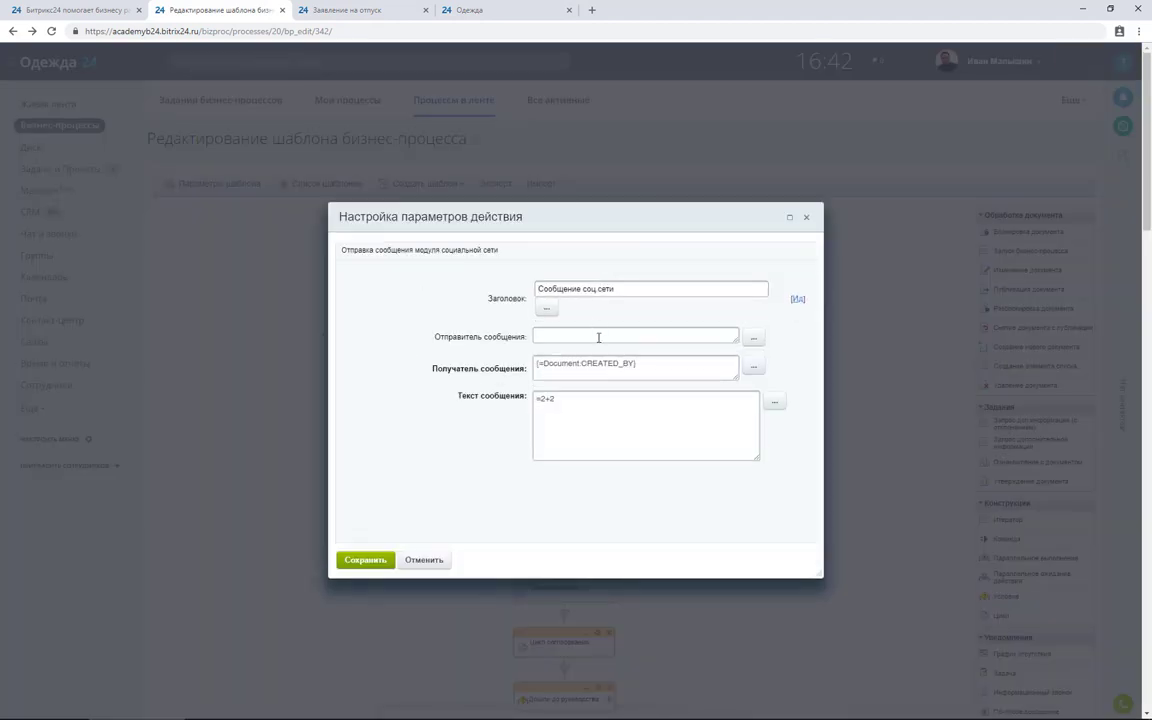
pyautogui.click(598, 402)
pyautogui.write('{}}{')
pyautogui.write('D')
pyautogui.press('BackSpace')
pyautogui.write('Вам сообщение :')
# - Duplicate the message text «Вам сообщение: {{=2+2}}» onto a second line
pyautogui.hotkey('ctrl', 'a')
pyautogui.hotkey('ctrl', 'c')
pyautogui.press('Right')
pyautogui.press('Return')
pyautogui.hotkey('ctrl', 'v')
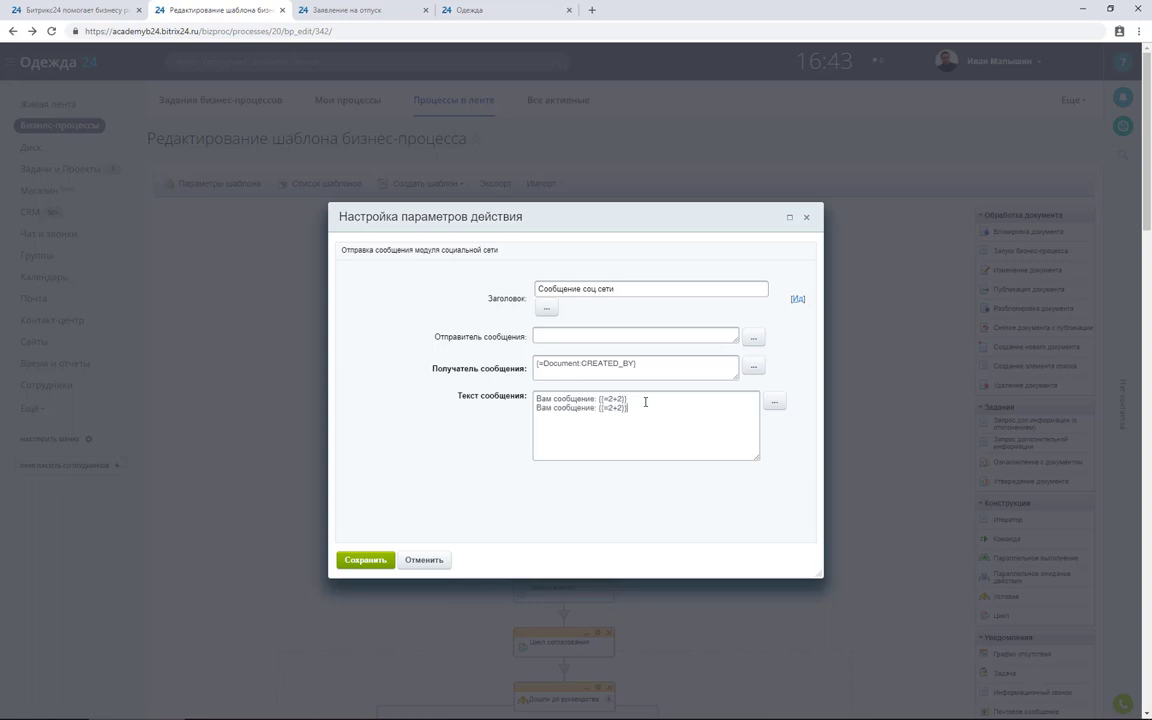
# - Insert the document field «ID элемента» on a new third line of the message text
pyautogui.press('Return')
pyautogui.click(774, 401)
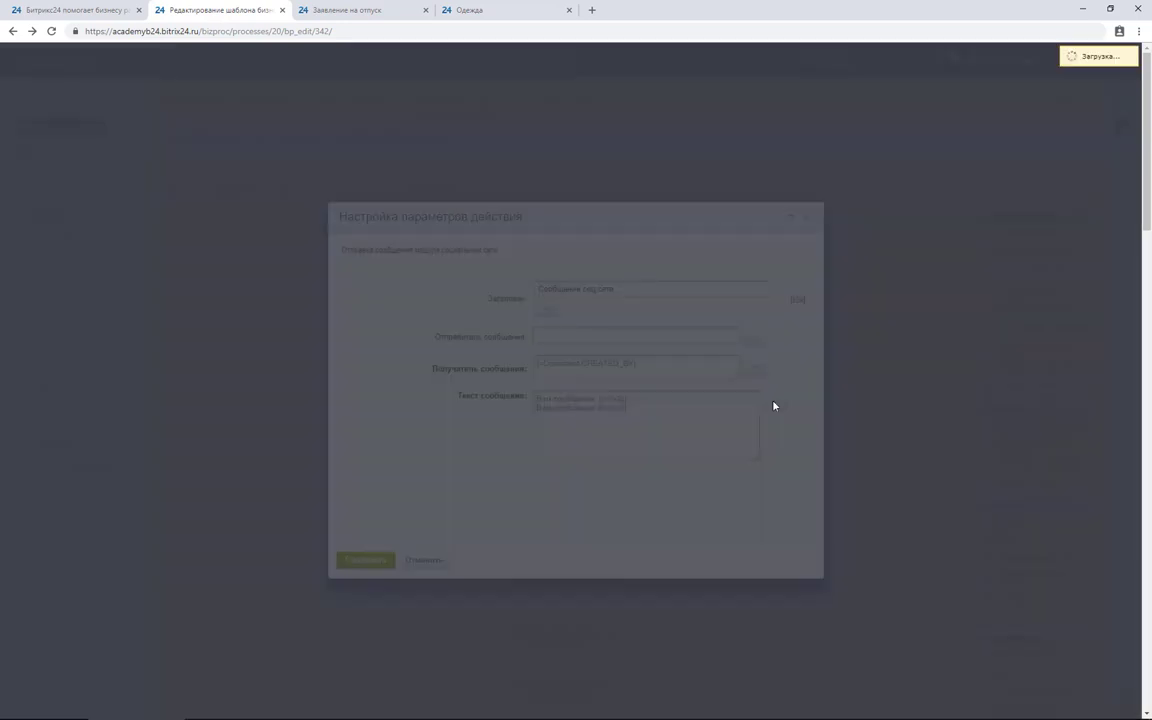
pyautogui.click(465, 352)
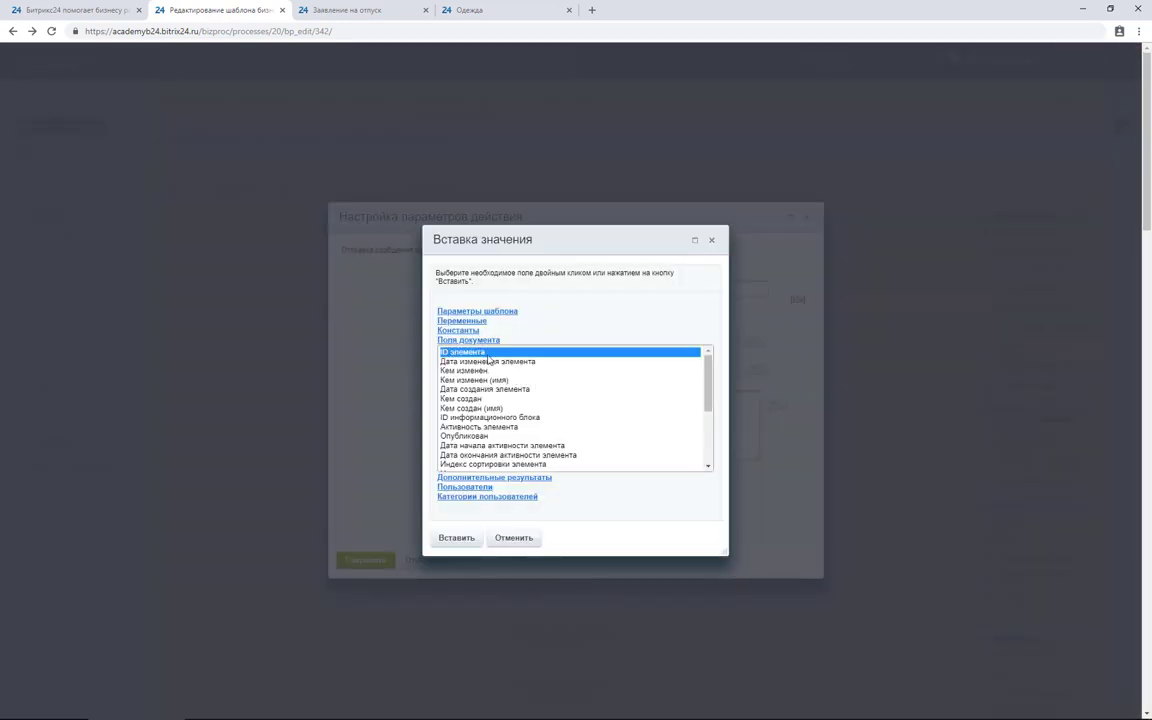
pyautogui.click(462, 537)
# - Move {=Document:ID} into the second line's formula so it reads {{=2+{=Document:ID} }}, and remove the leftover third line
pyautogui.moveTo(619, 428); pyautogui.dragTo(524, 422)
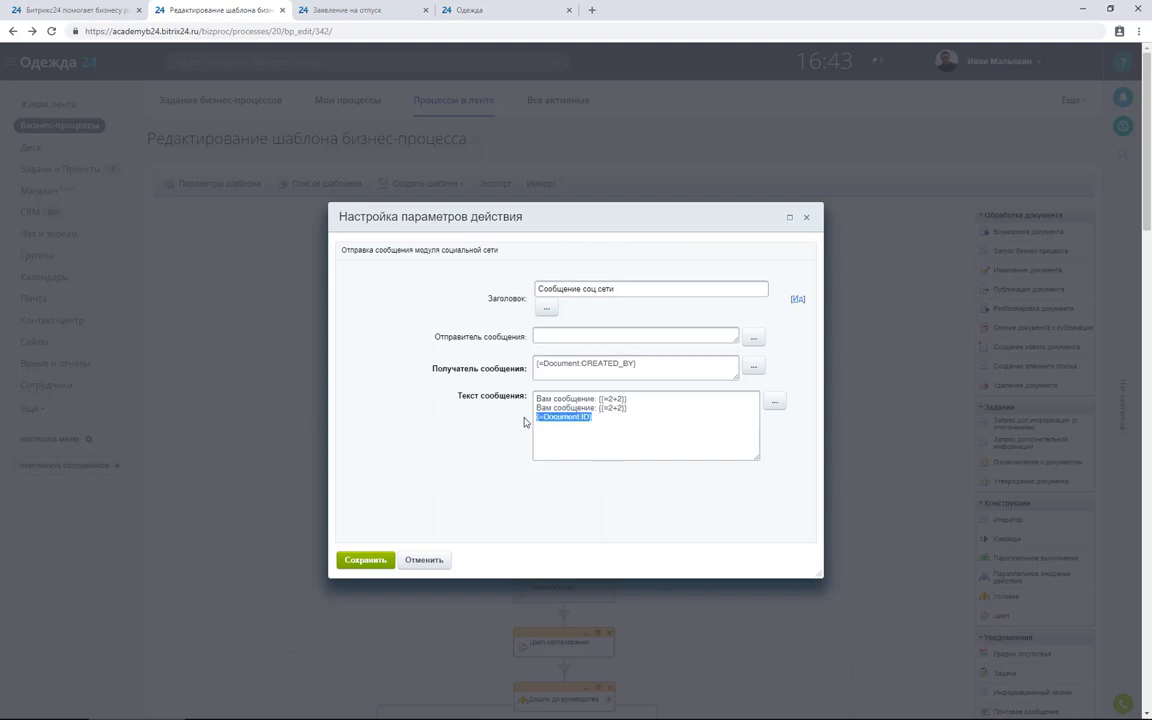
pyautogui.doubleClick(620, 408)
pyautogui.hotkey('ctrl', 'v')
pyautogui.moveTo(638, 437); pyautogui.dragTo(496, 427)
pyautogui.press('BackSpace')
pyautogui.press('BackSpace')
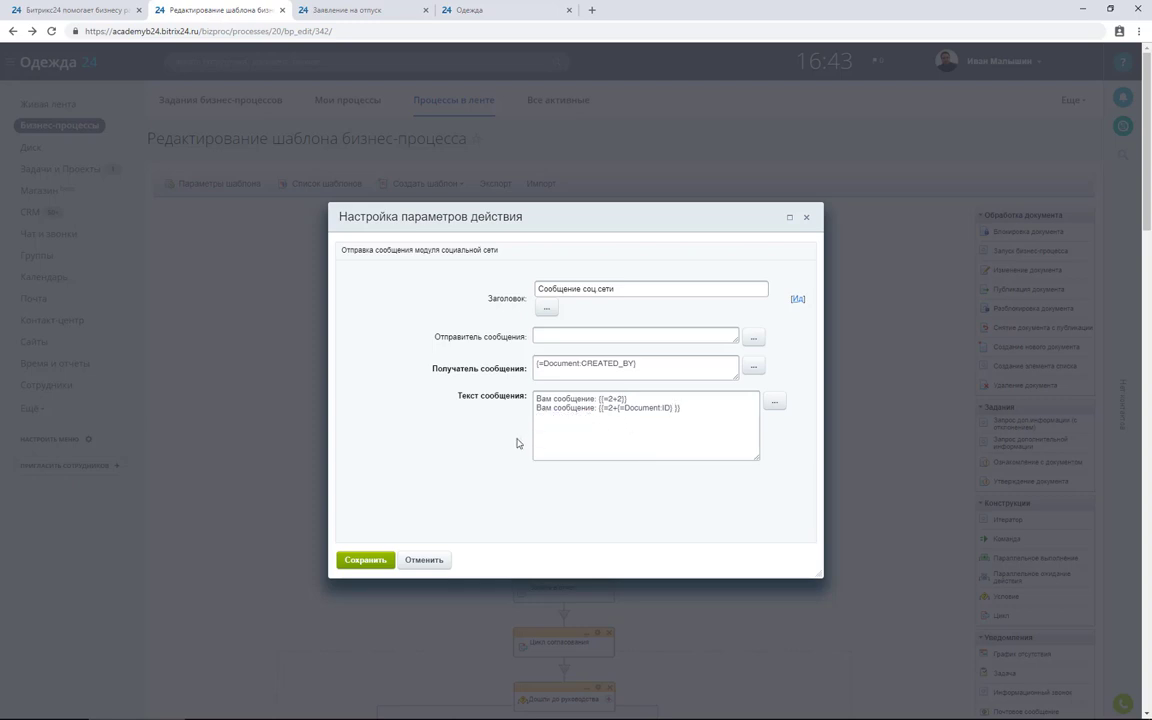
# - Add the line «ID элемента: {=Document:ID}» between the two existing message lines
pyautogui.click(690, 399)
pyautogui.press('Return')
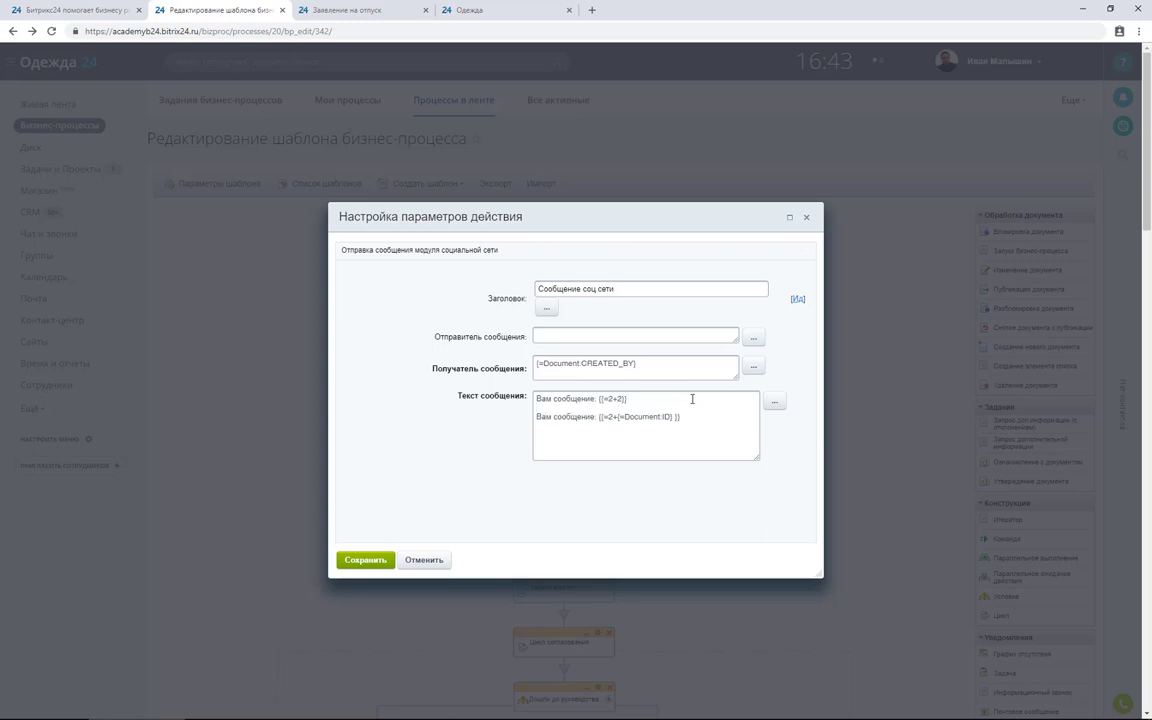
pyautogui.write('ID элемента')
pyautogui.moveTo(617, 417); pyautogui.dragTo(673, 416)
pyautogui.click(602, 408)
pyautogui.write(':')
pyautogui.hotkey('ctrl', 'v')
# - Replace the label of the last message line with «2 + ID элемента:»
pyautogui.click(540, 416)
pyautogui.moveTo(591, 417); pyautogui.dragTo(533, 420)
pyautogui.write('2 + ID элемента:')
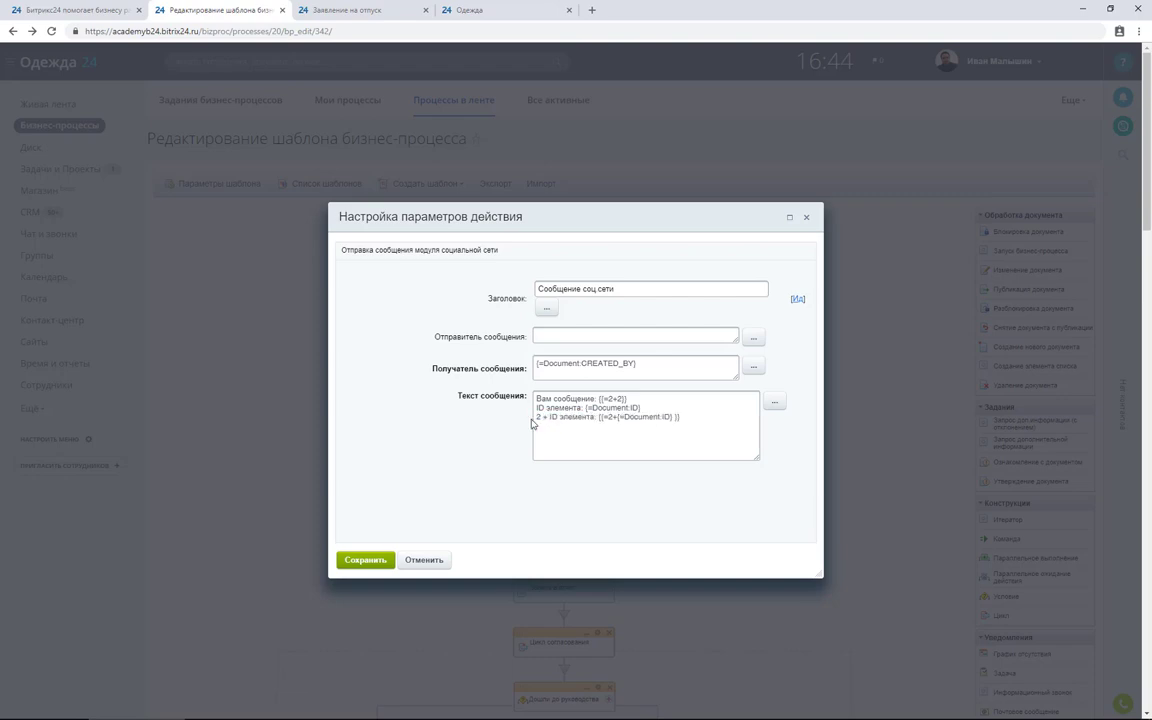
# - Save the message action settings and apply the changes to the business process template
pyautogui.click(364, 561)
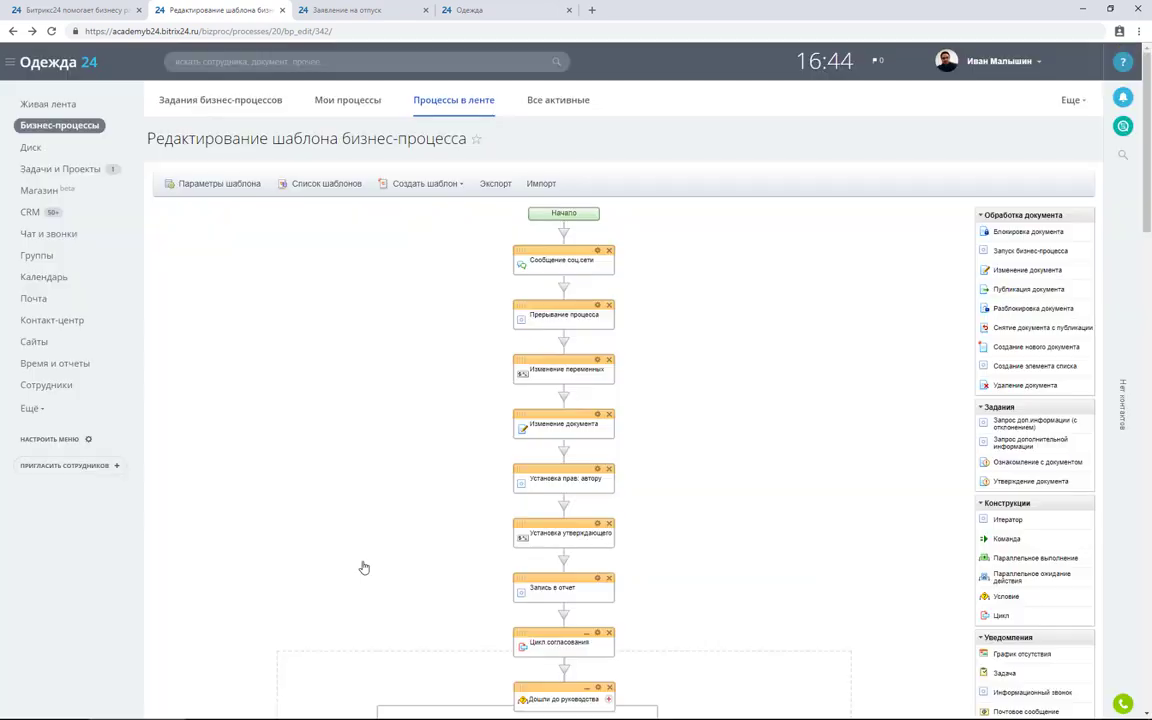
pyautogui.scroll(-15, 364, 568)
pyautogui.click(226, 640)
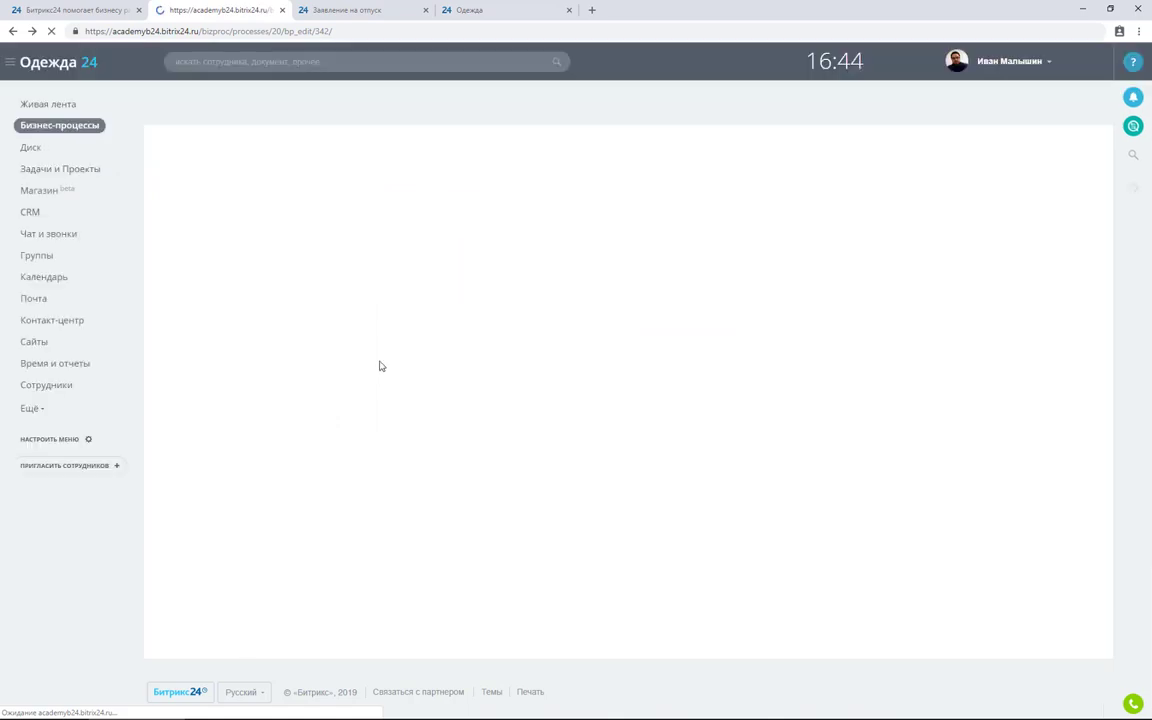
# - Open leave request 654 for editing, apply it unchanged to launch the process, and check the notifications
pyautogui.click(352, 9)
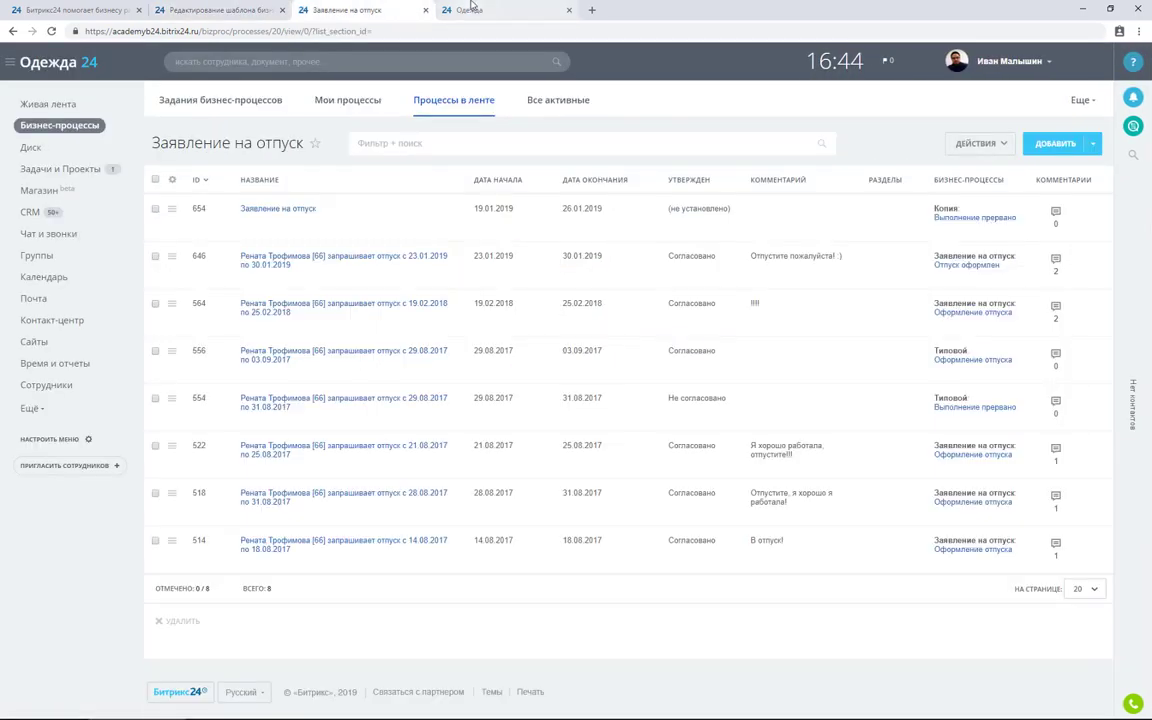
pyautogui.click(173, 210)
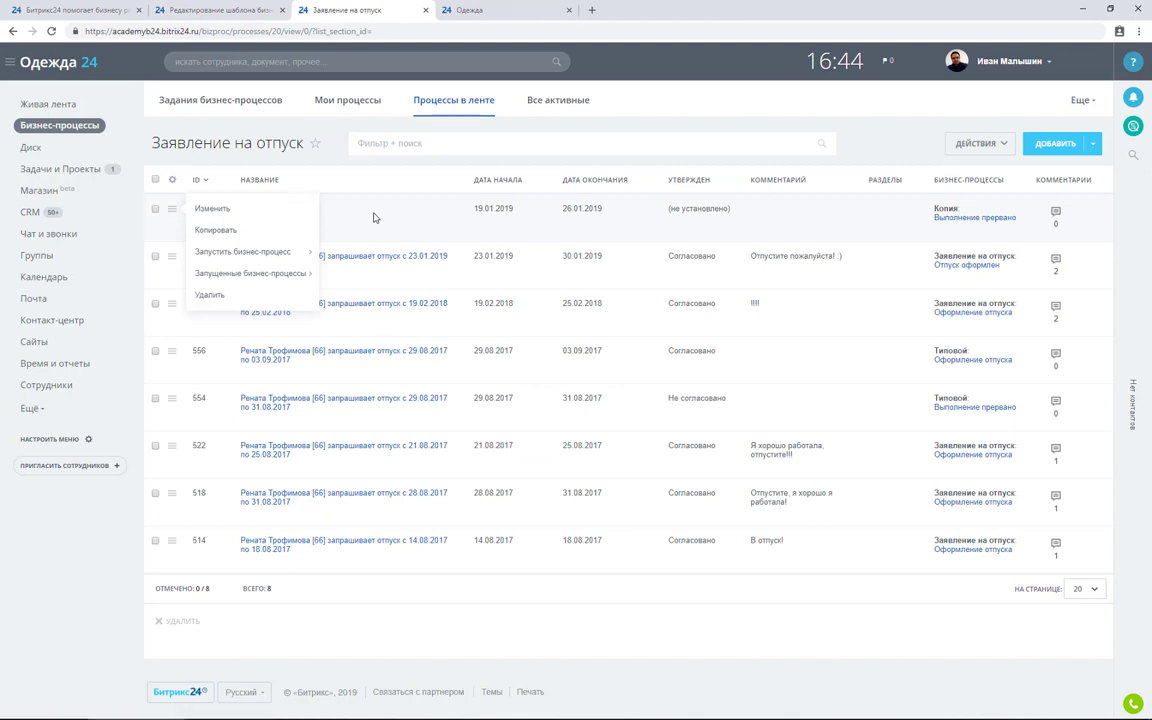
pyautogui.click(275, 211)
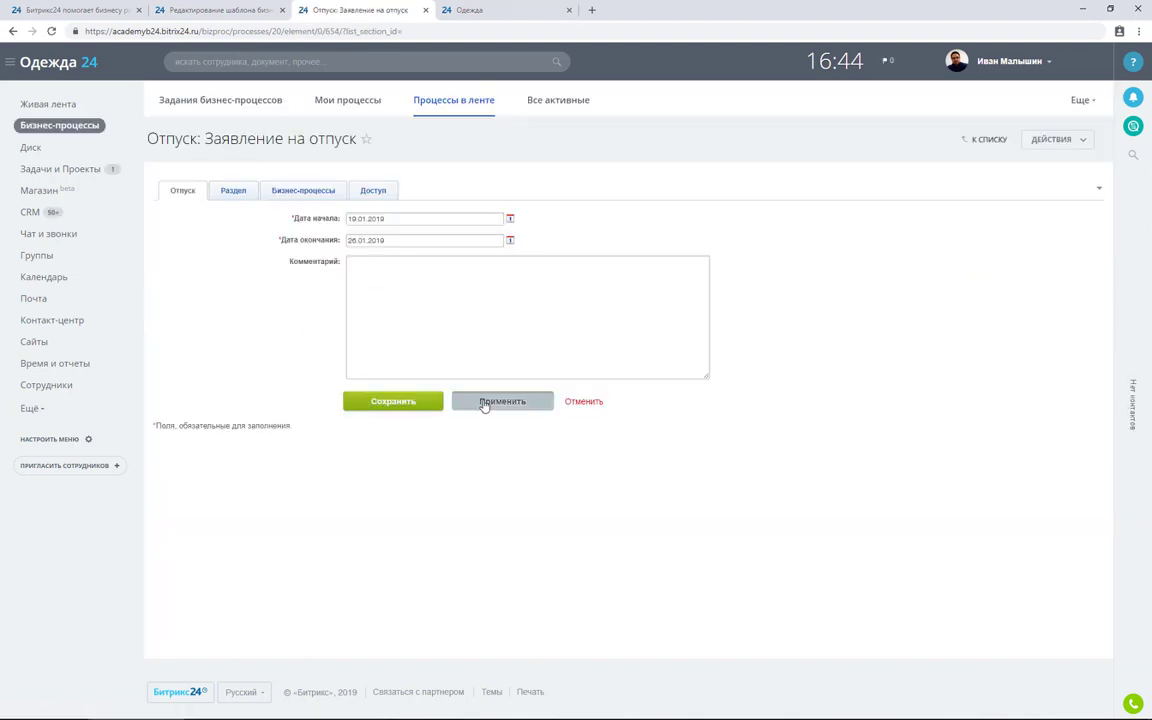
pyautogui.click(485, 401)
pyautogui.click(499, 10)
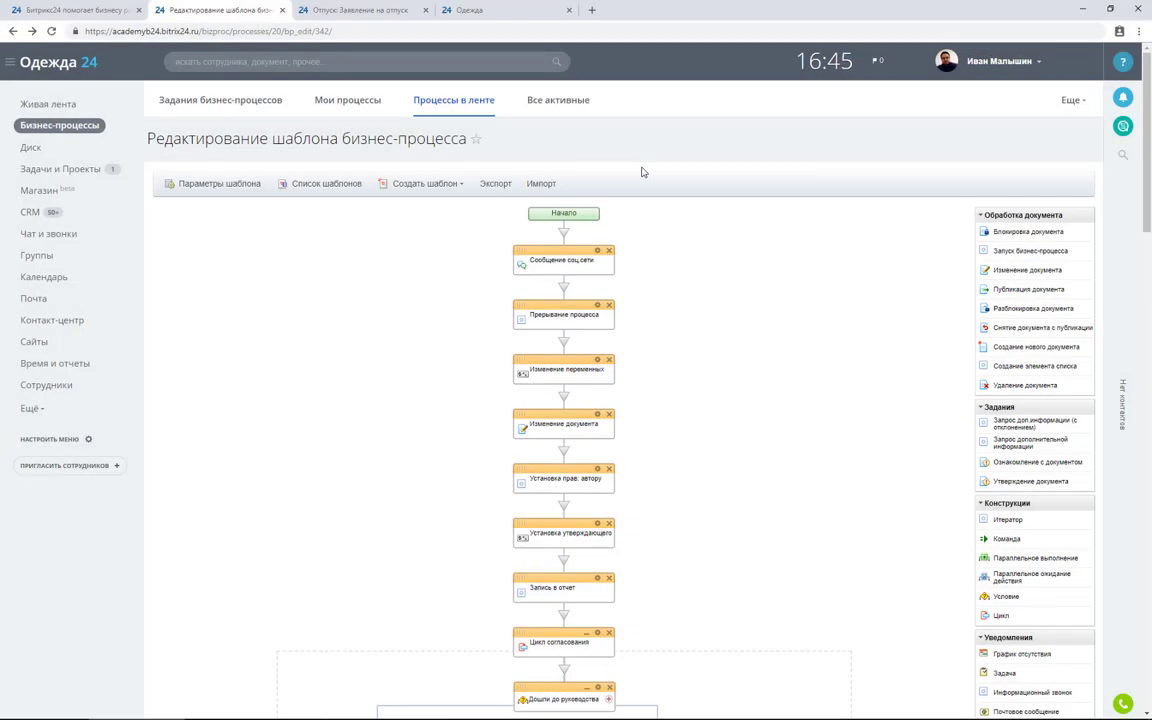
# - Clear the text of the «Сообщение соц.сети» action and begin a new expression with «=»
pyautogui.doubleClick(590, 257)
pyautogui.click(702, 415)
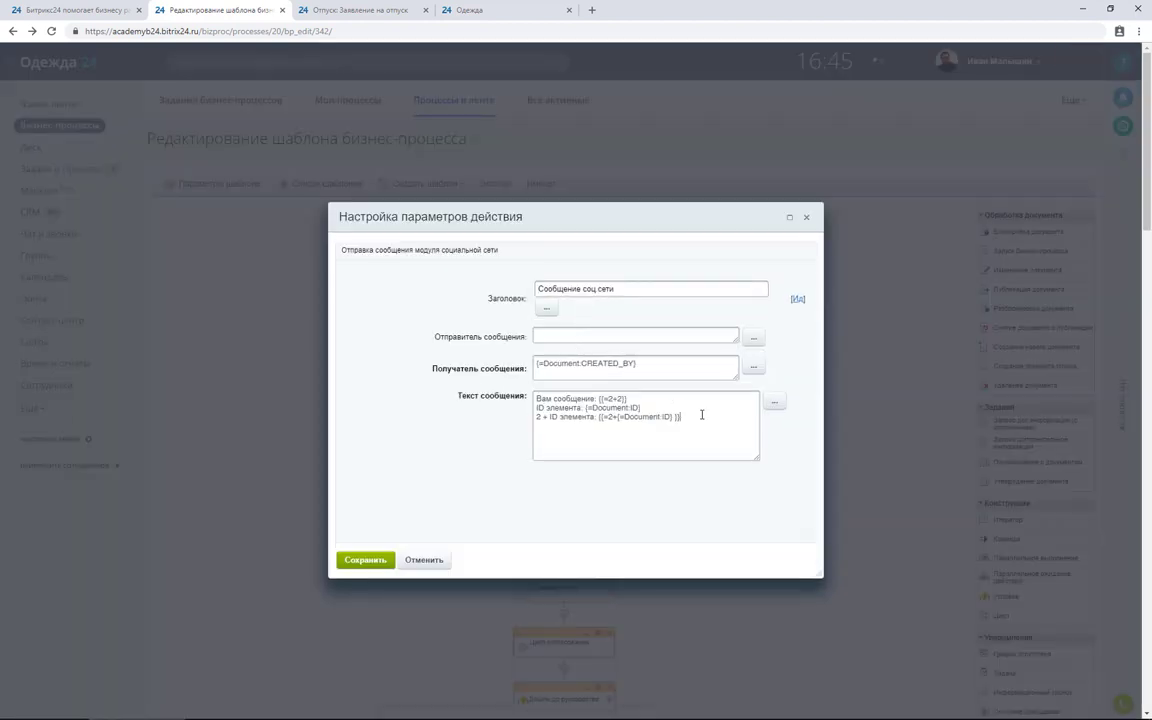
pyautogui.hotkey('ctrl', 'a')
pyautogui.press('BackSpace')
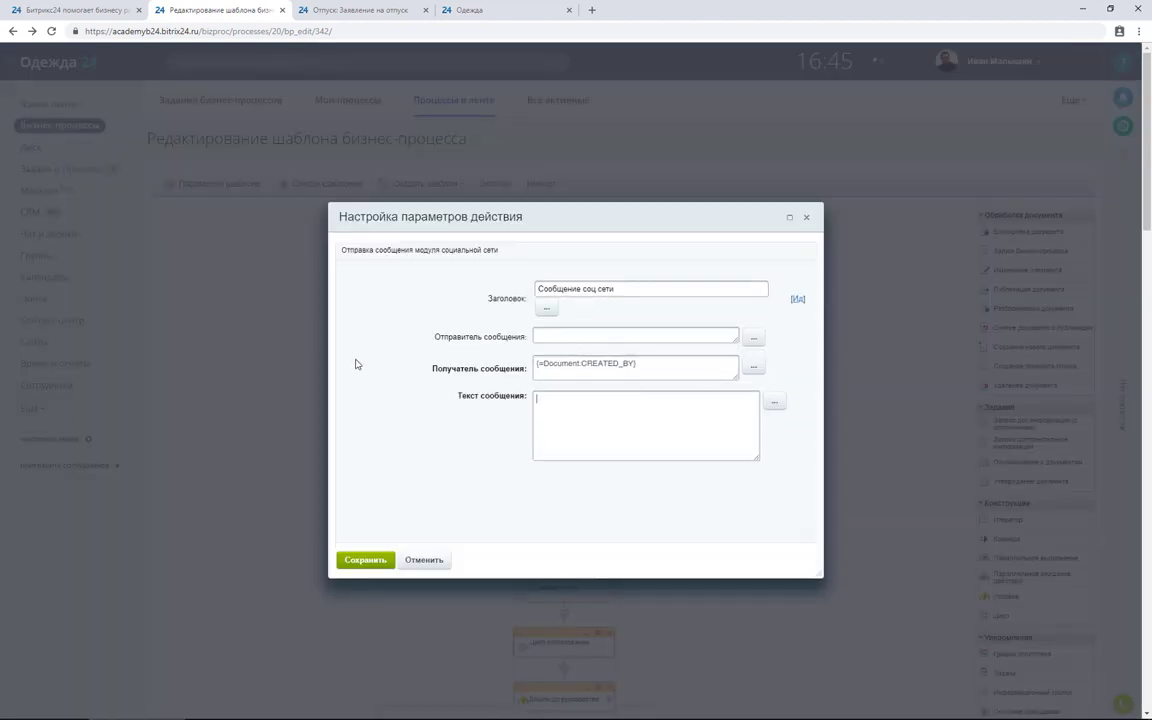
pyautogui.write('=')
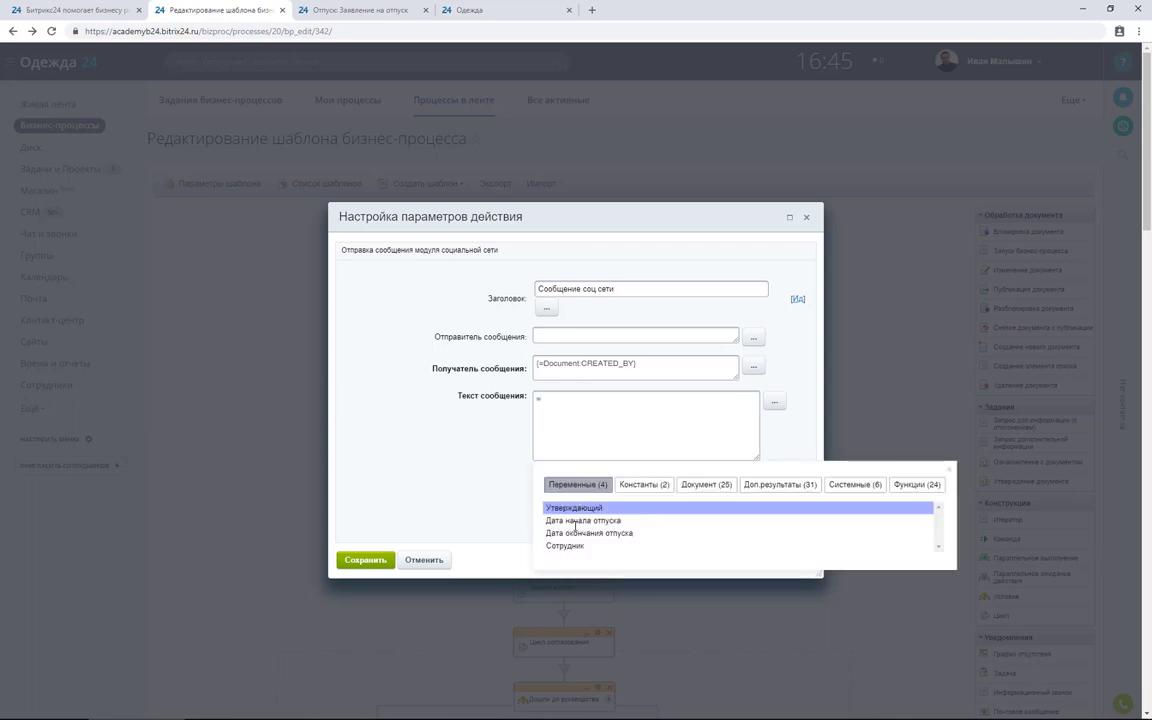
# - Review the constants, document fields, additional results, system values and functions available for insertion into the message text
pyautogui.click(644, 484)
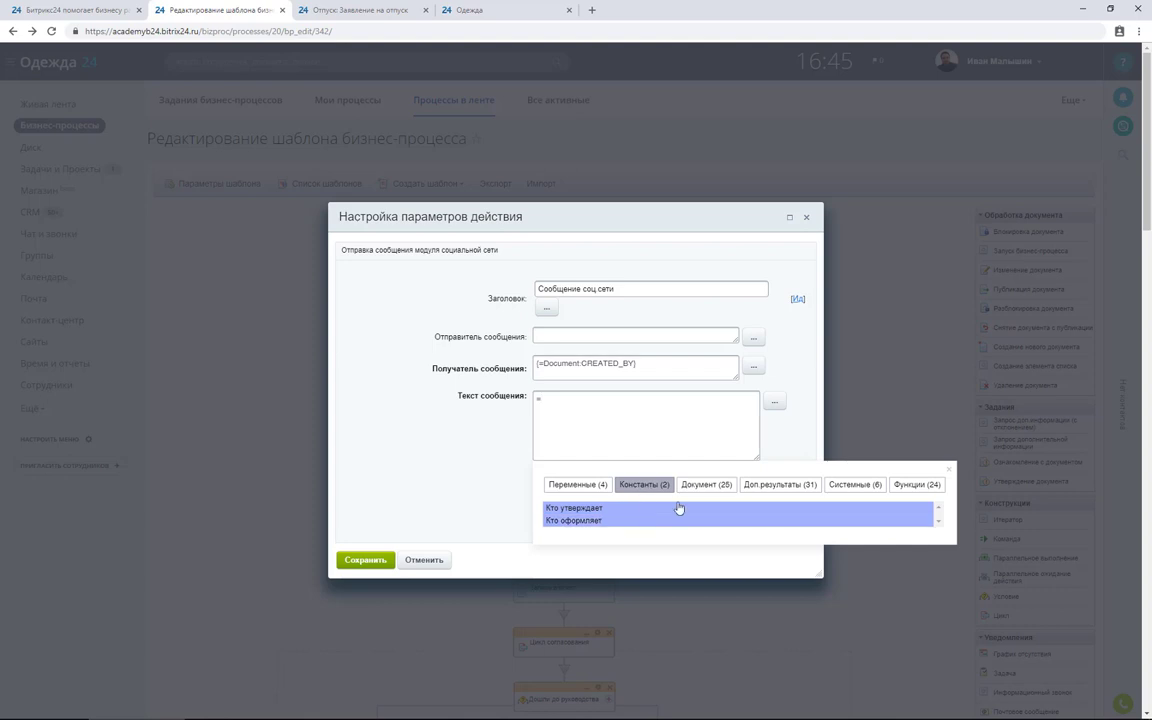
pyautogui.click(706, 484)
pyautogui.scroll(-5, 930, 600)
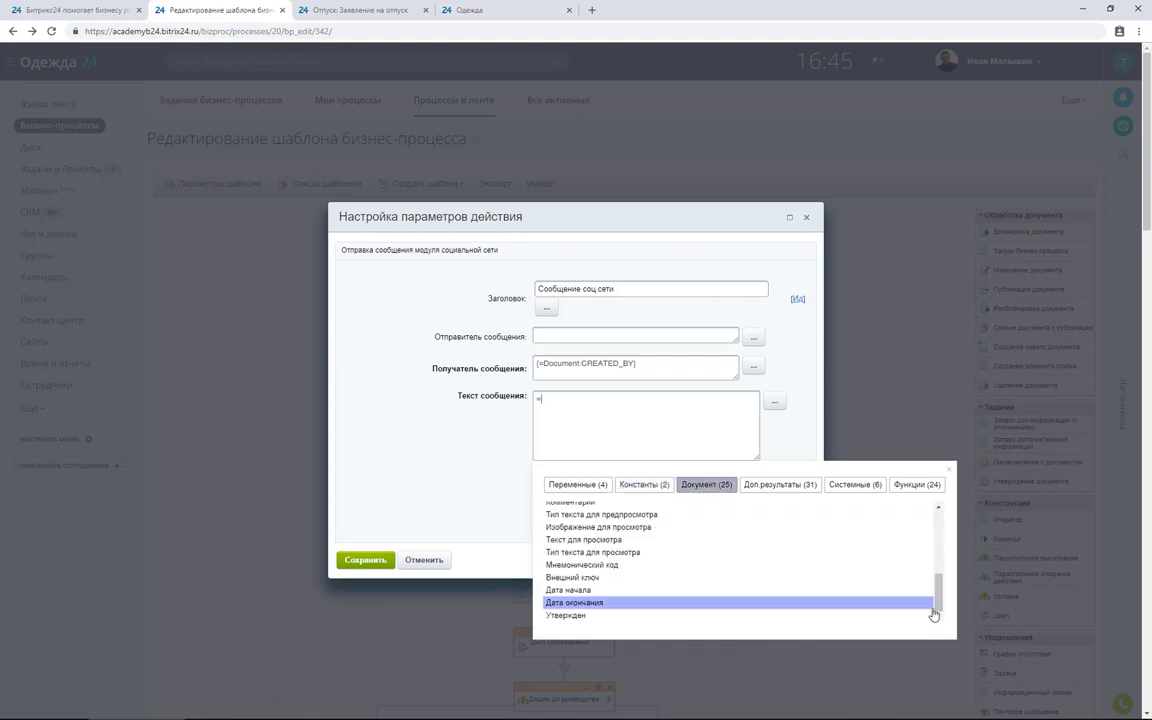
pyautogui.click(780, 484)
pyautogui.click(858, 484)
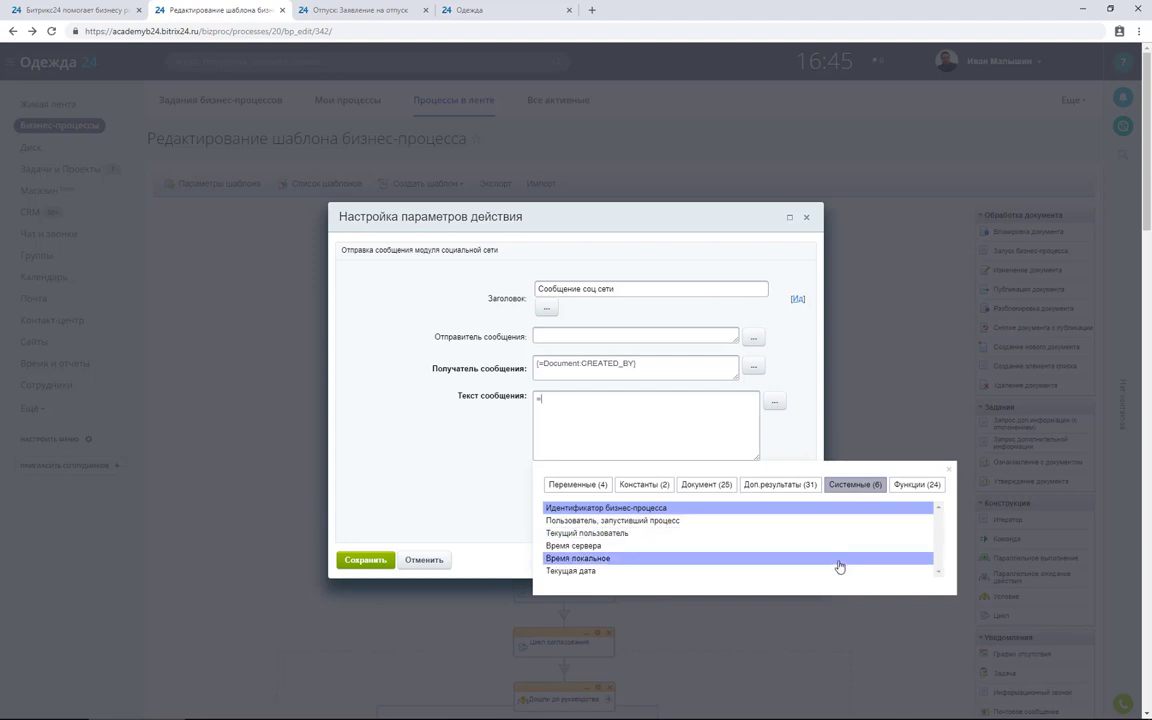
pyautogui.click(913, 487)
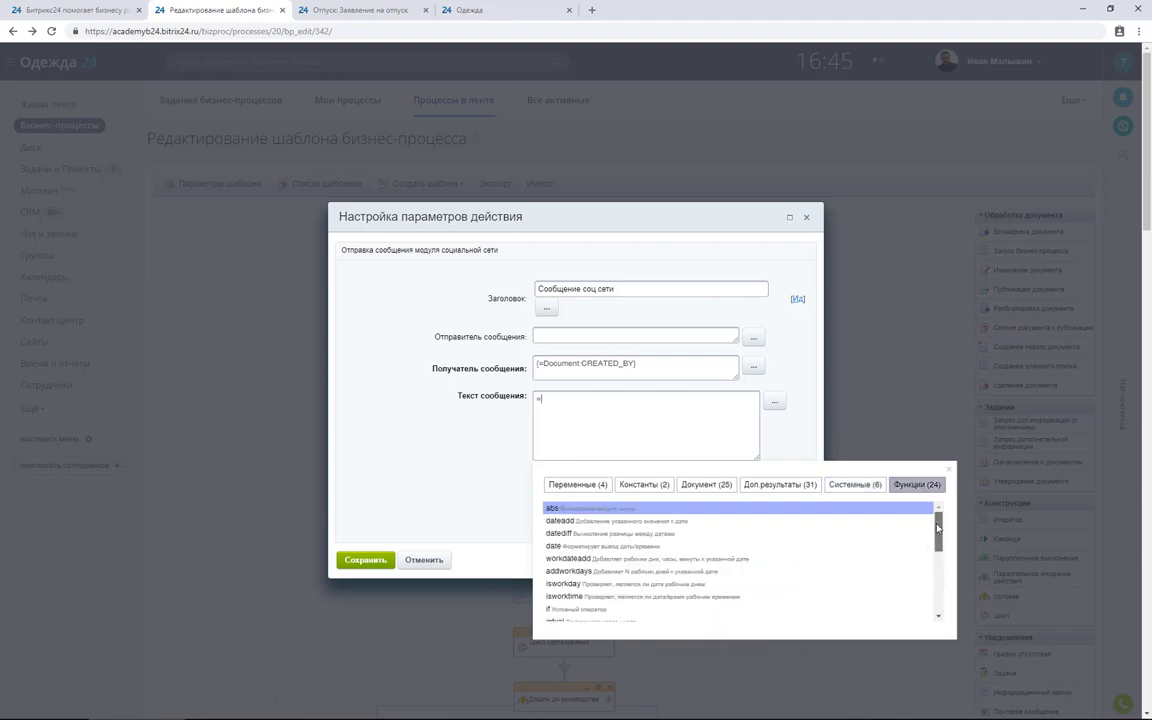
pyautogui.moveTo(938, 529); pyautogui.dragTo(932, 602)
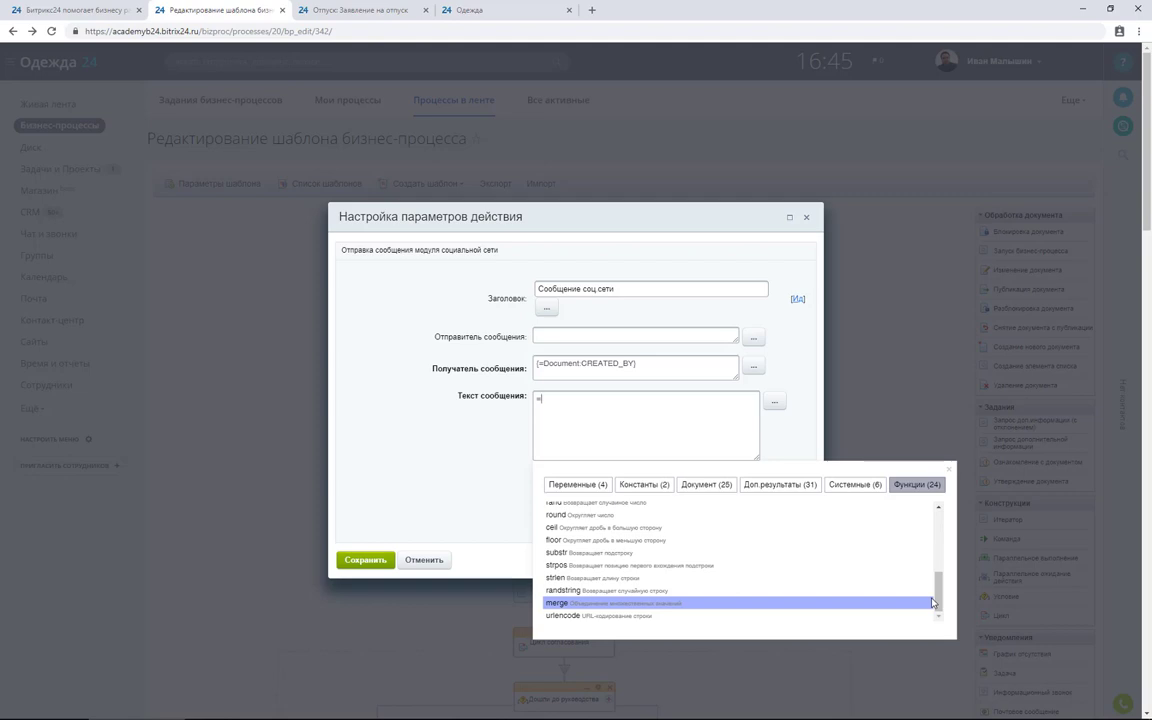
# - Search the Bitrix24 help site for «вычисление значений» and open the article «Вычисление значений выражений в параметрах действий»
pyautogui.click(108, 9)
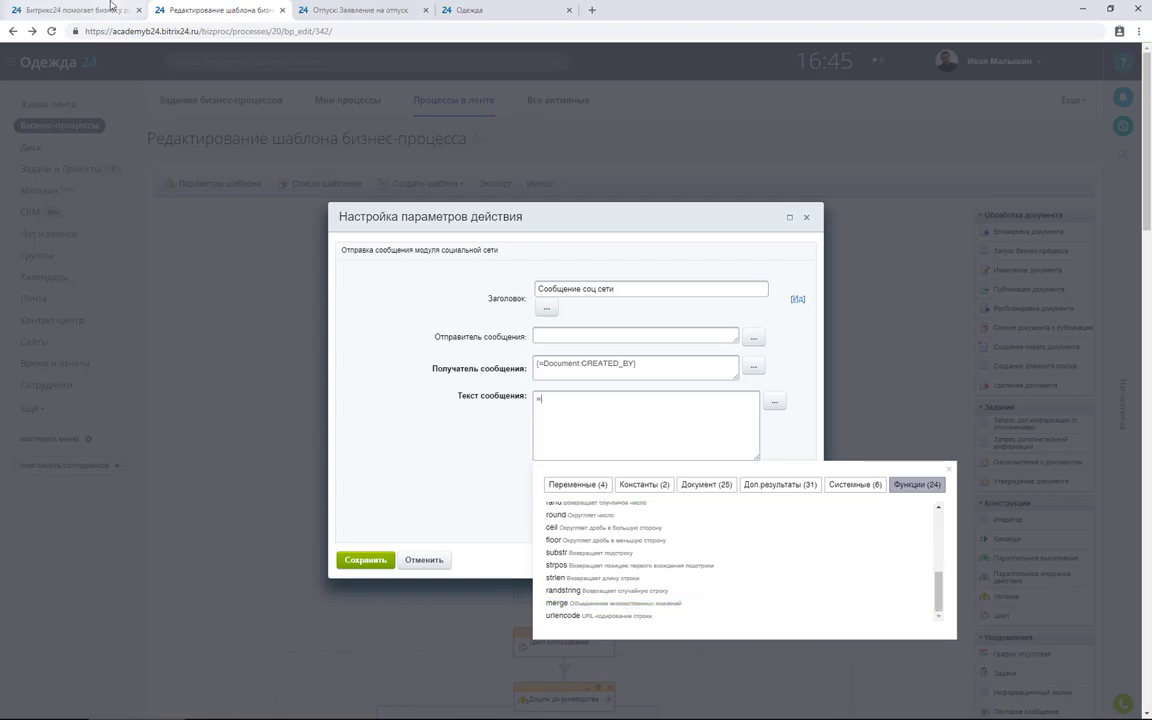
pyautogui.click(745, 66)
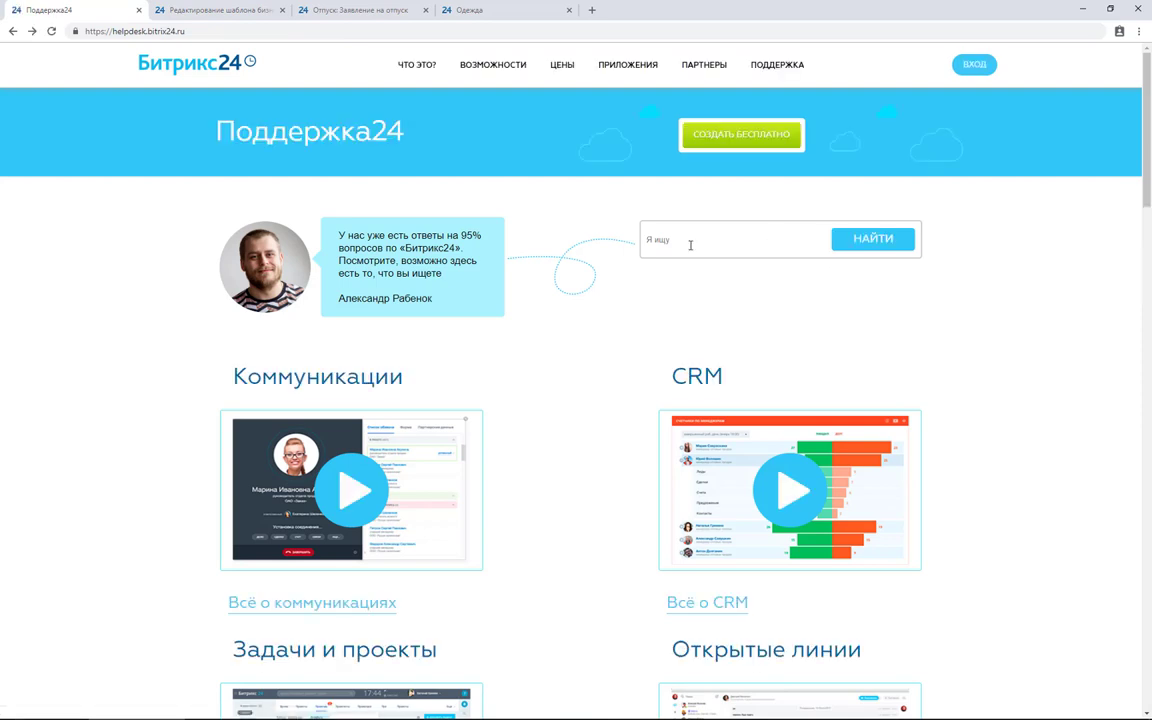
pyautogui.write('вычисление значений')
pyautogui.press('Return')
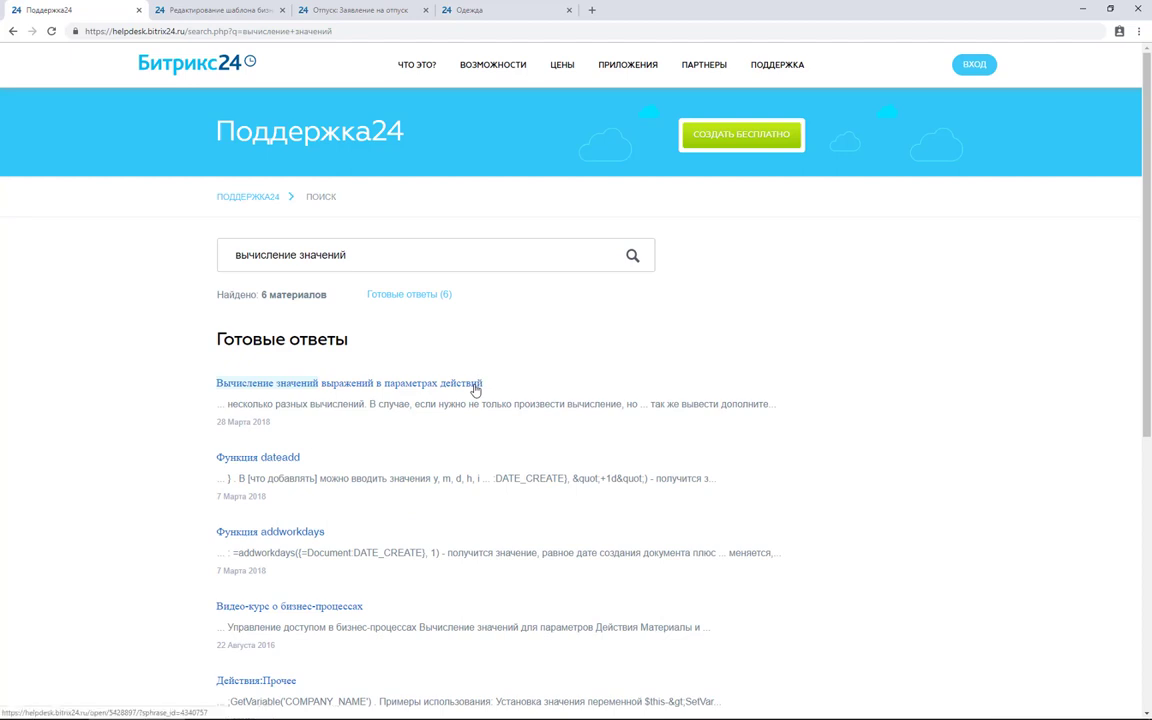
pyautogui.click(476, 388)
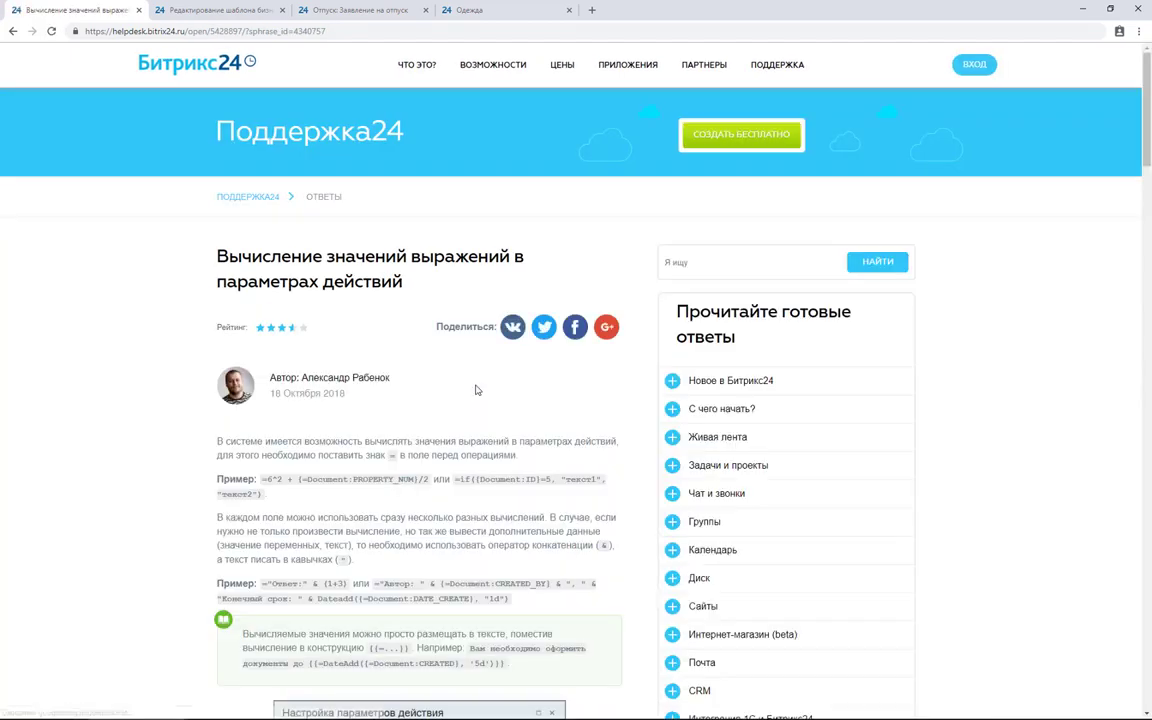
# - Look through the help article's descriptions of calculation syntax, operators and functions, from basic operators to the date functions
pyautogui.scroll(-2, 1148, 133)
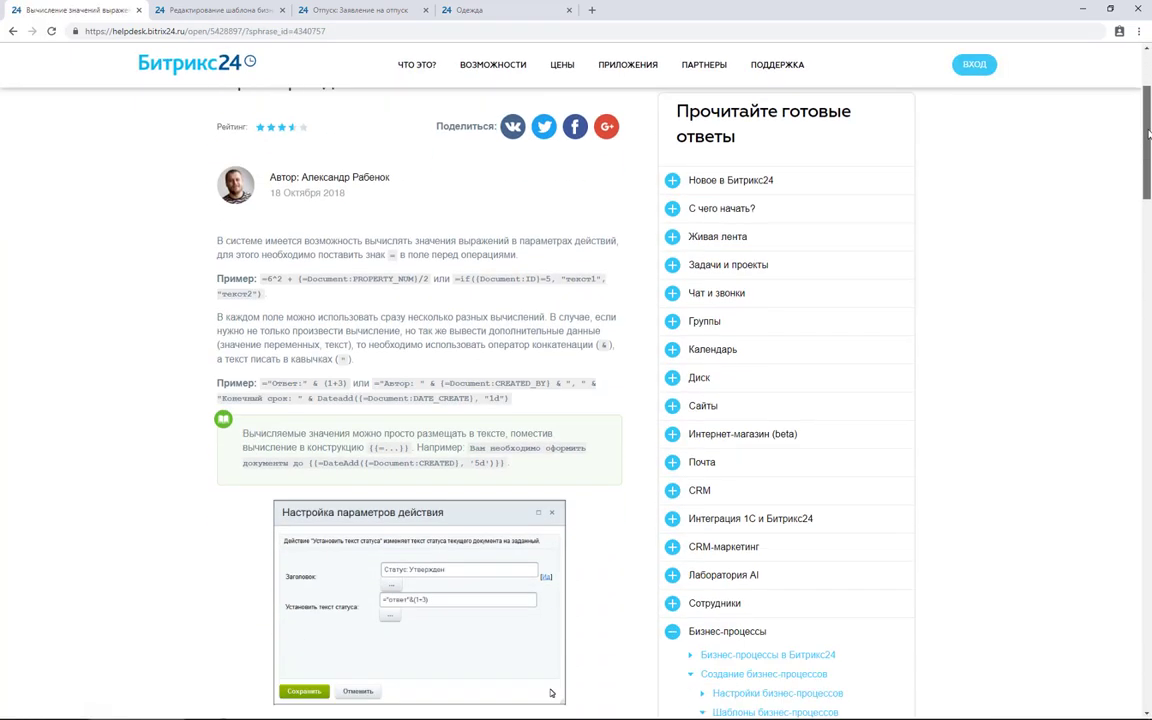
pyautogui.moveTo(1148, 133); pyautogui.dragTo(1148, 248)
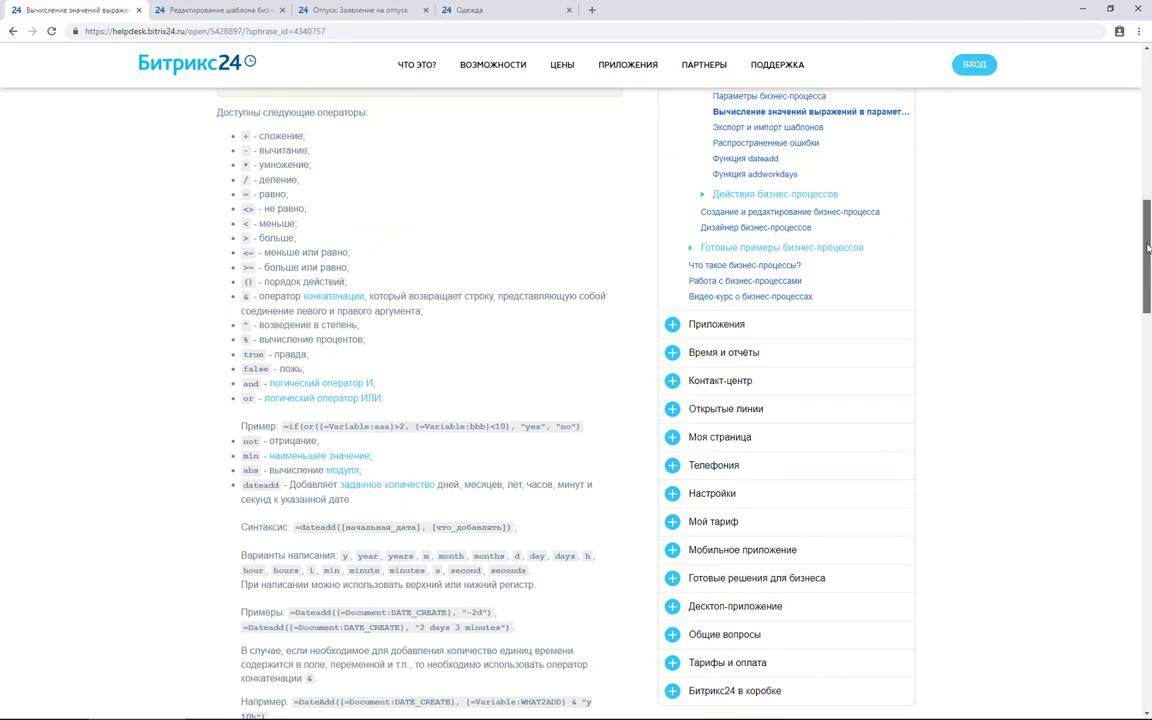
pyautogui.moveTo(1148, 248); pyautogui.dragTo(1148, 262)
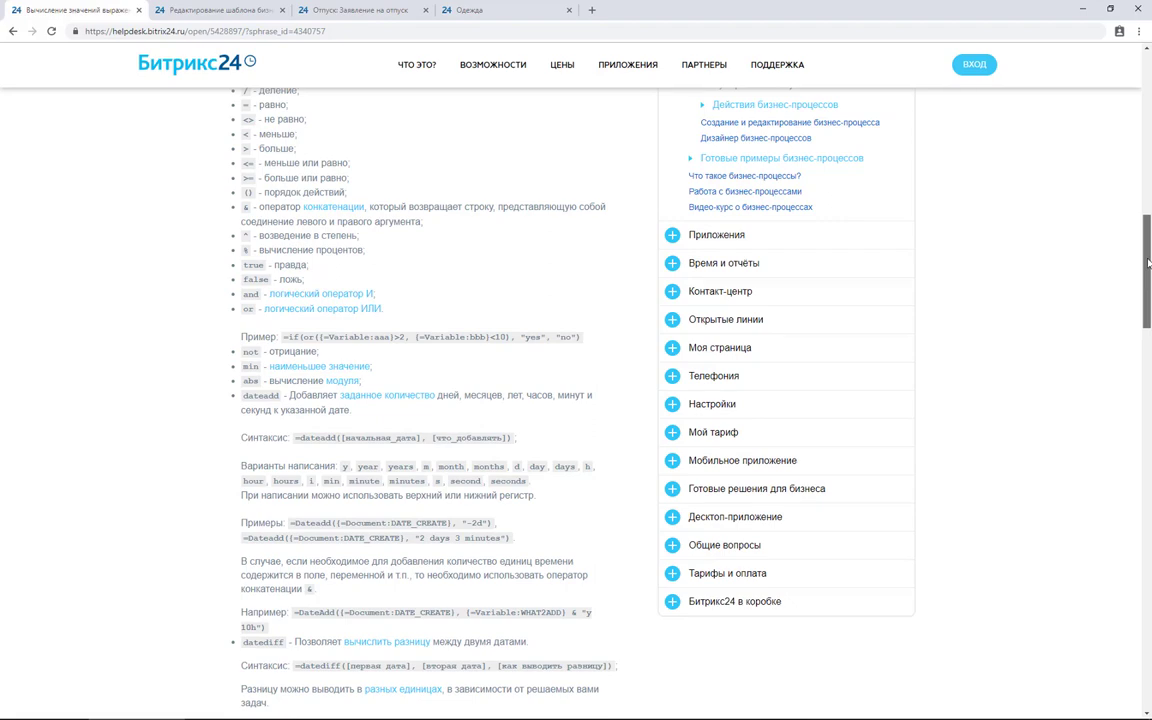
pyautogui.moveTo(1148, 262); pyautogui.dragTo(1146, 288)
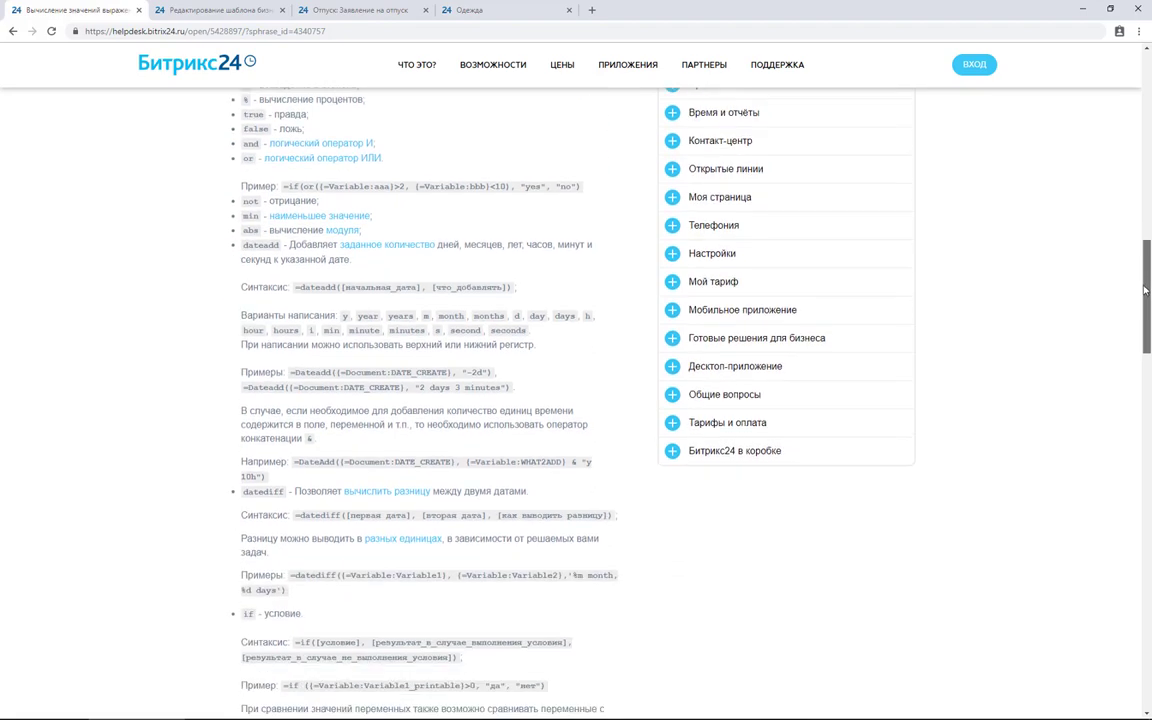
pyautogui.moveTo(1146, 288); pyautogui.dragTo(1103, 488)
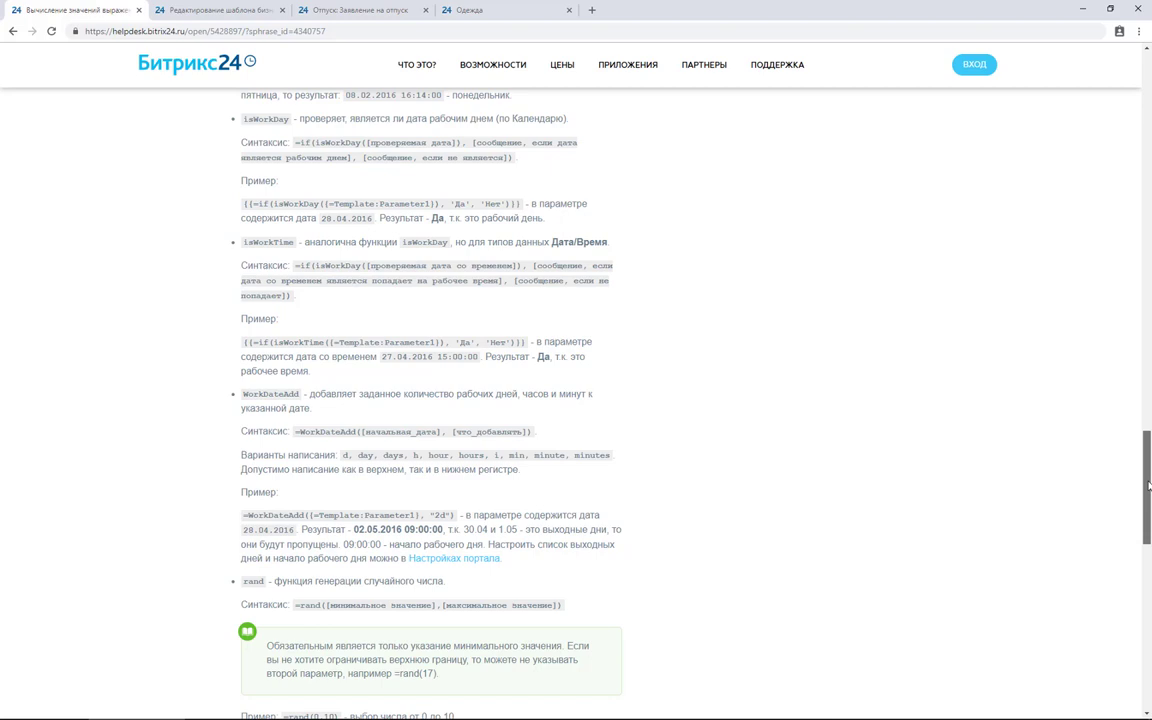
pyautogui.moveTo(1149, 486); pyautogui.dragTo(1140, 230)
pyautogui.moveTo(1140, 230); pyautogui.dragTo(1140, 150)
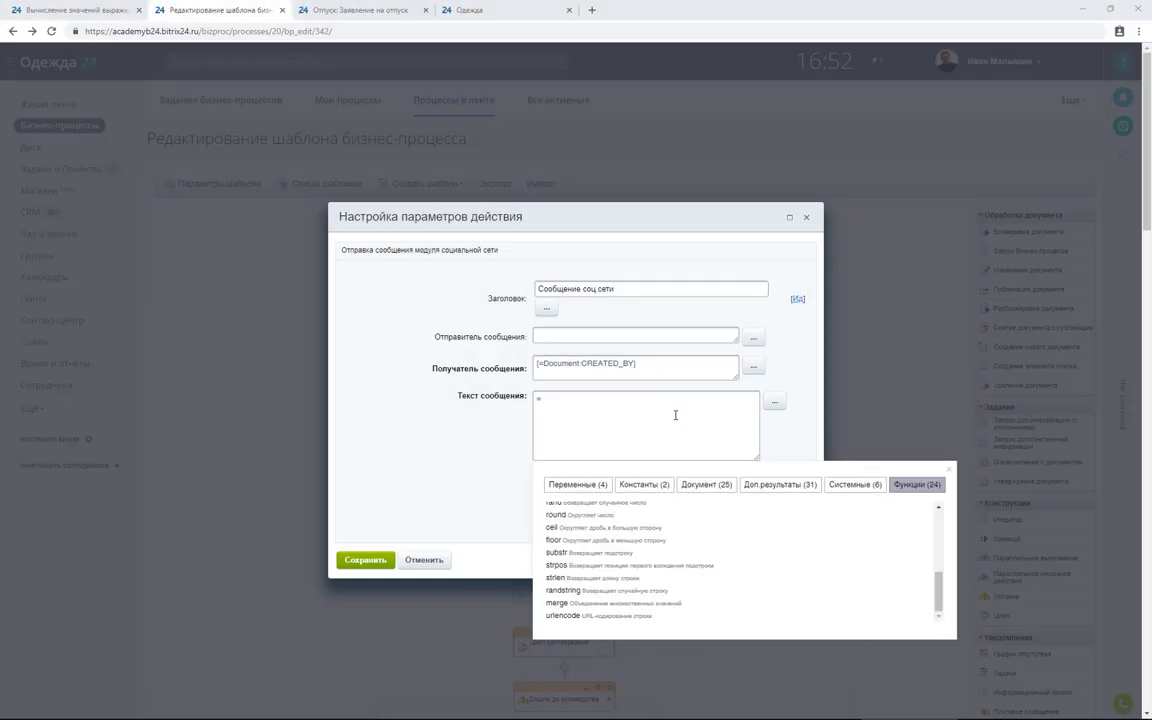
# - Insert the system value «Текущая дата» into the message text of the template's social network action
pyautogui.click(675, 415)
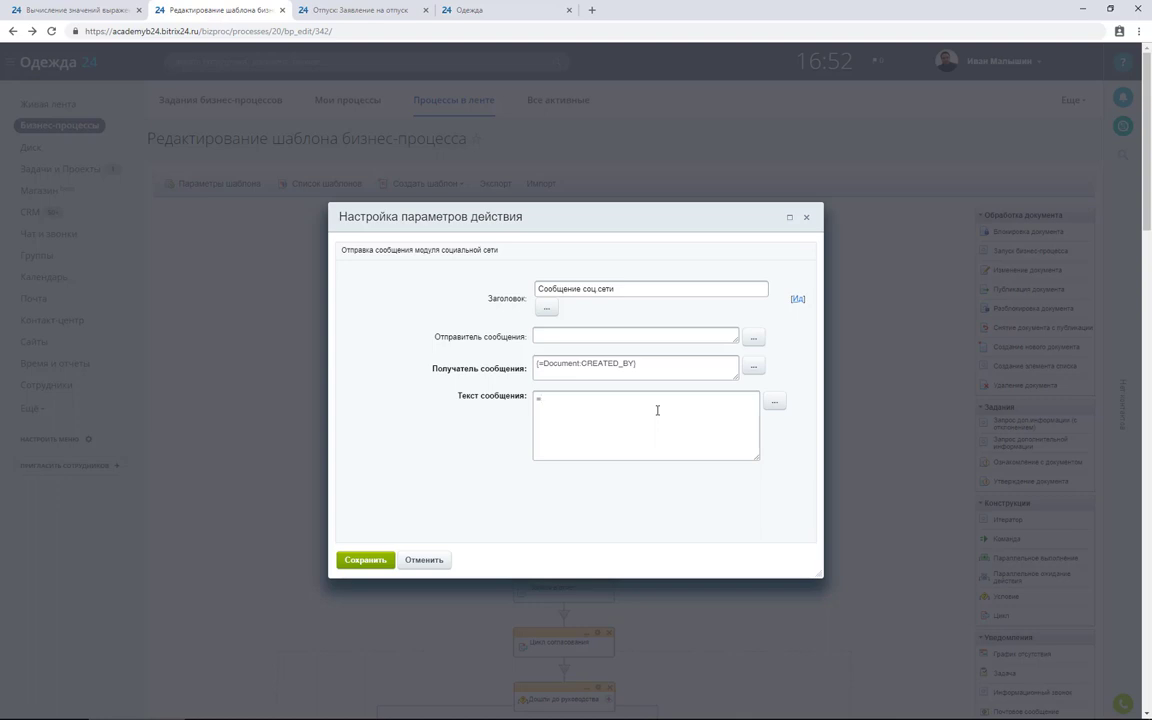
pyautogui.click(657, 410)
pyautogui.click(874, 485)
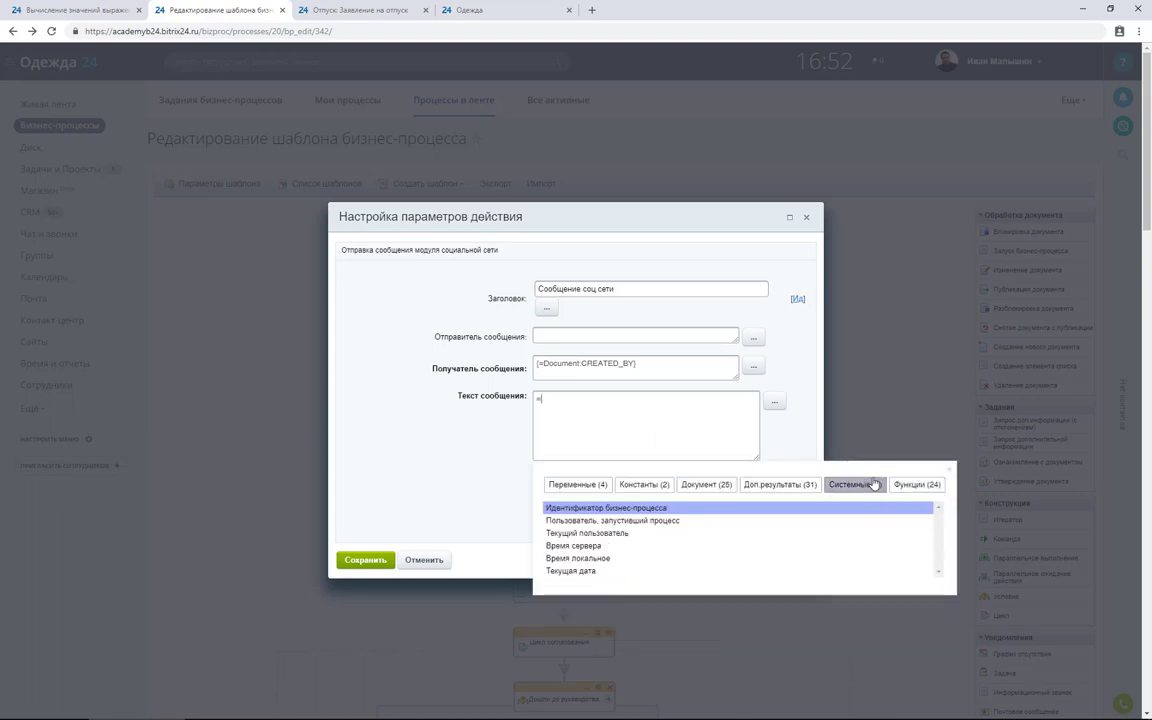
pyautogui.doubleClick(690, 571)
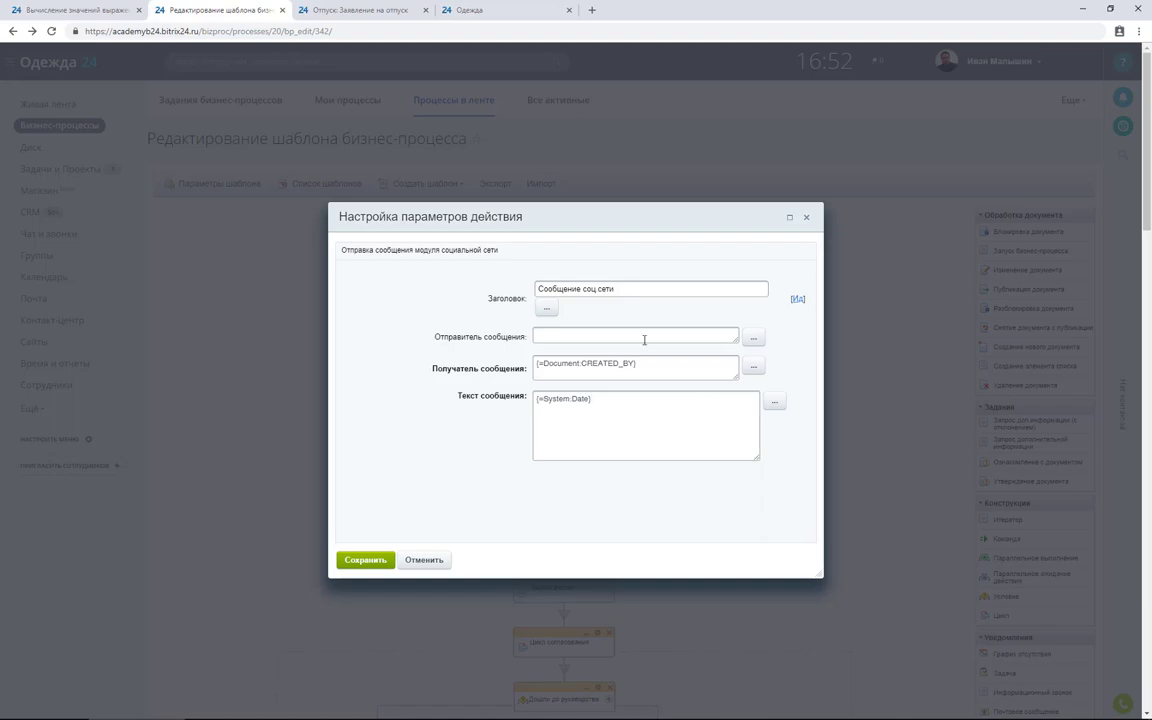
# - Copy the example {{=addworkdays('07.03.2016', 1)}} from the help article and paste it below the current date in the message text
pyautogui.click(70, 10)
pyautogui.scroll(-20, 380, 390)
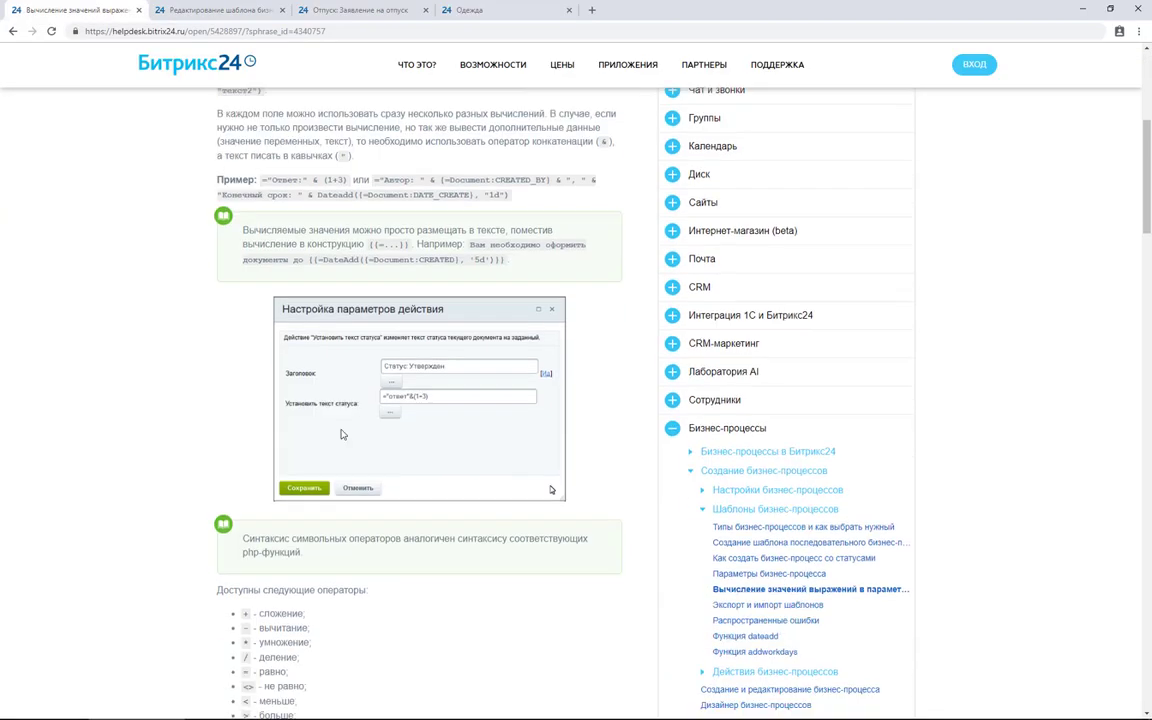
pyautogui.scroll(-4, 400, 470)
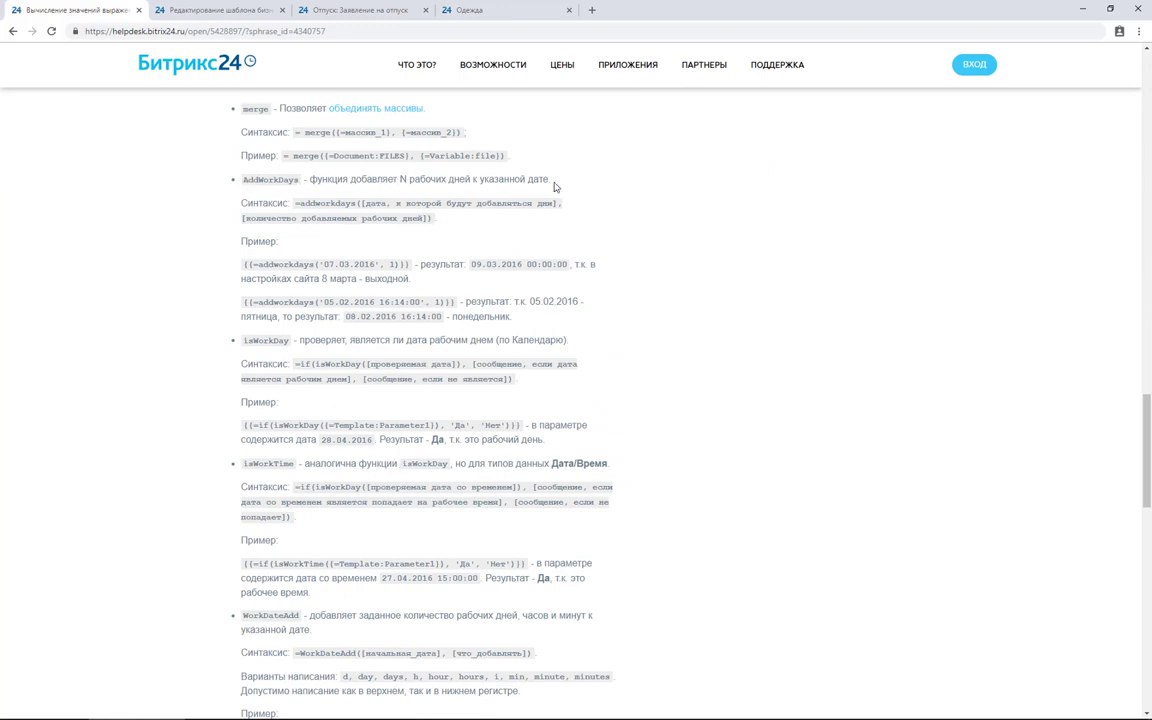
pyautogui.moveTo(299, 181); pyautogui.dragTo(244, 182)
pyautogui.moveTo(411, 271); pyautogui.dragTo(245, 272)
pyautogui.hotkey('ctrl', 'c')
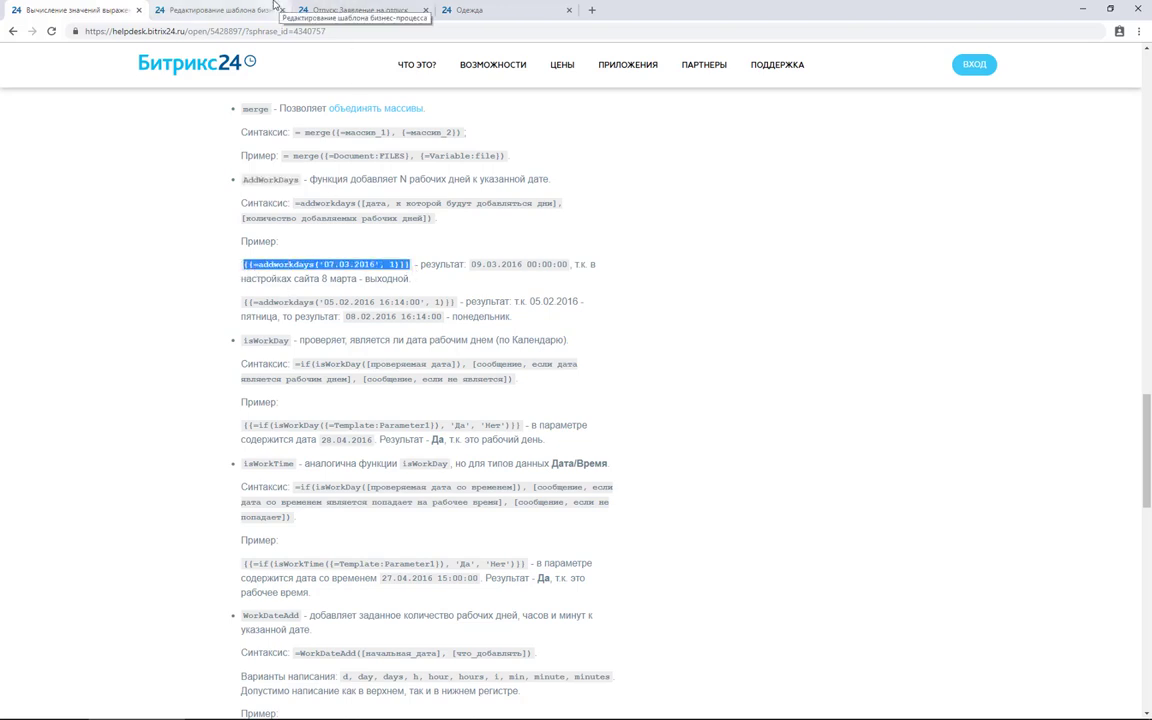
pyautogui.click(240, 10)
pyautogui.hotkey('ctrl', 'v')
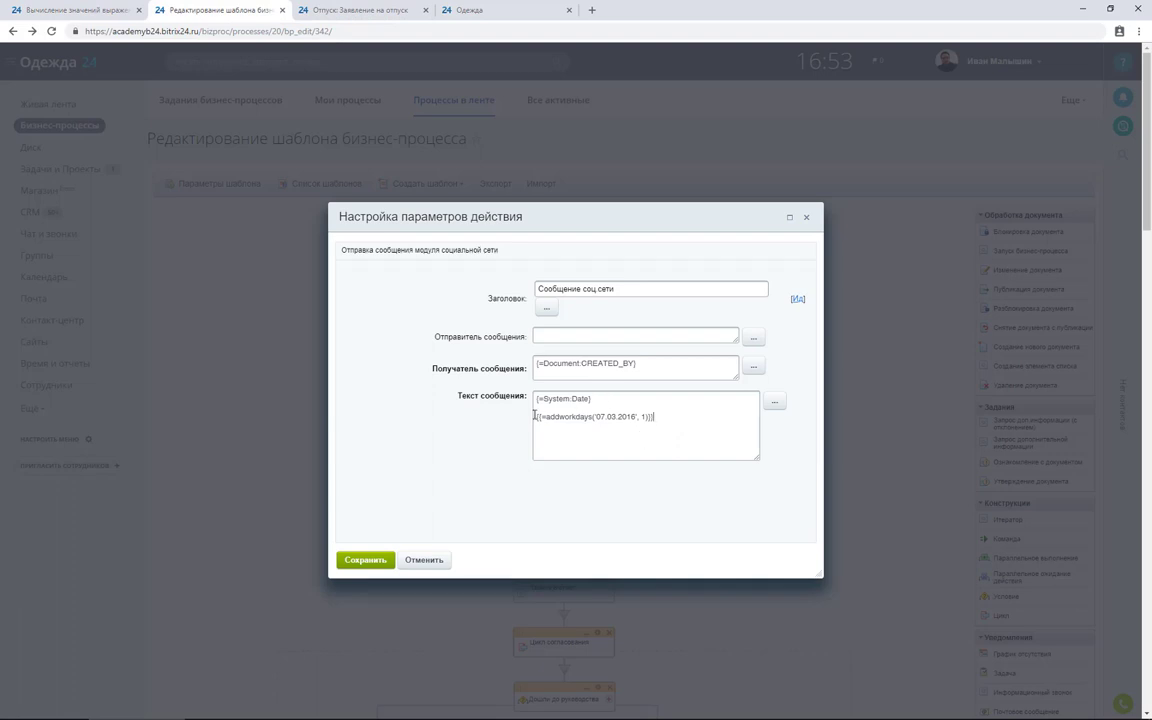
# - Remove the enclosing double braces from the addworkdays expression
pyautogui.moveTo(541, 417); pyautogui.dragTo(533, 418)
pyautogui.press('Delete')
pyautogui.press('Delete')
pyautogui.click(677, 430)
pyautogui.press('BackSpace')
# - Replace the fixed date in the addworkdays expression with a copy of {=System:Date}
pyautogui.moveTo(592, 399); pyautogui.dragTo(536, 399)
pyautogui.hotkey('ctrl', 'c')
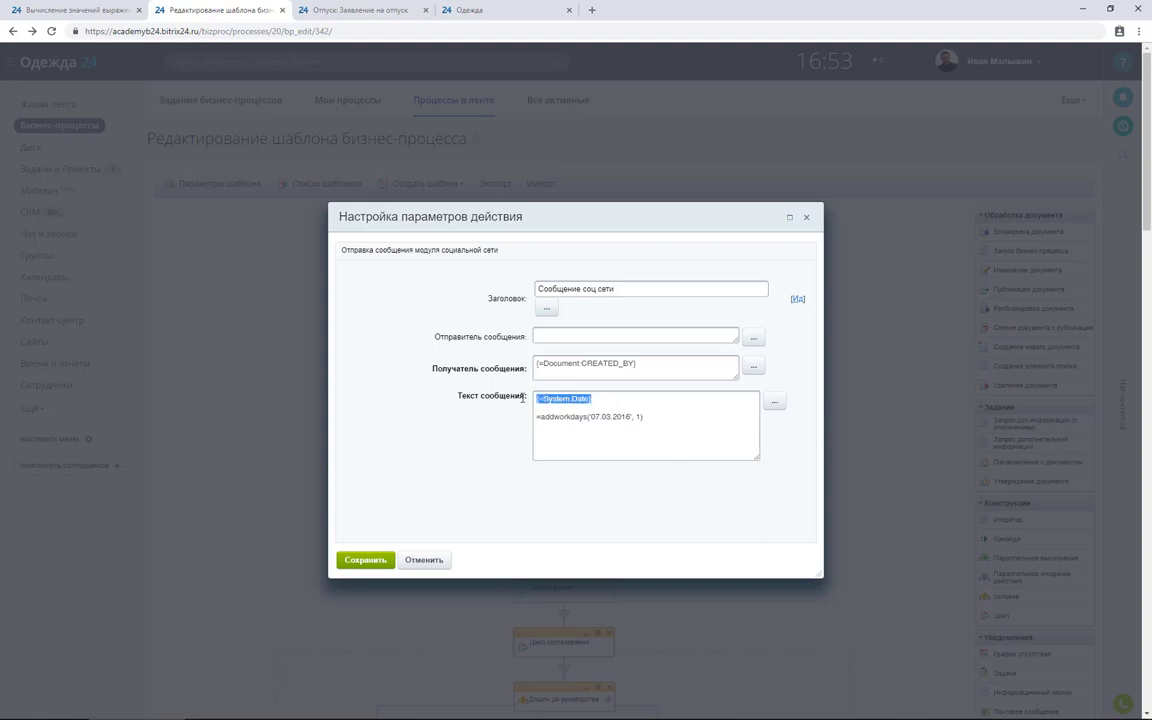
pyautogui.click(633, 416)
pyautogui.hotkey('ctrl', 'shift', 'Left')
pyautogui.hotkey('ctrl', 'v')
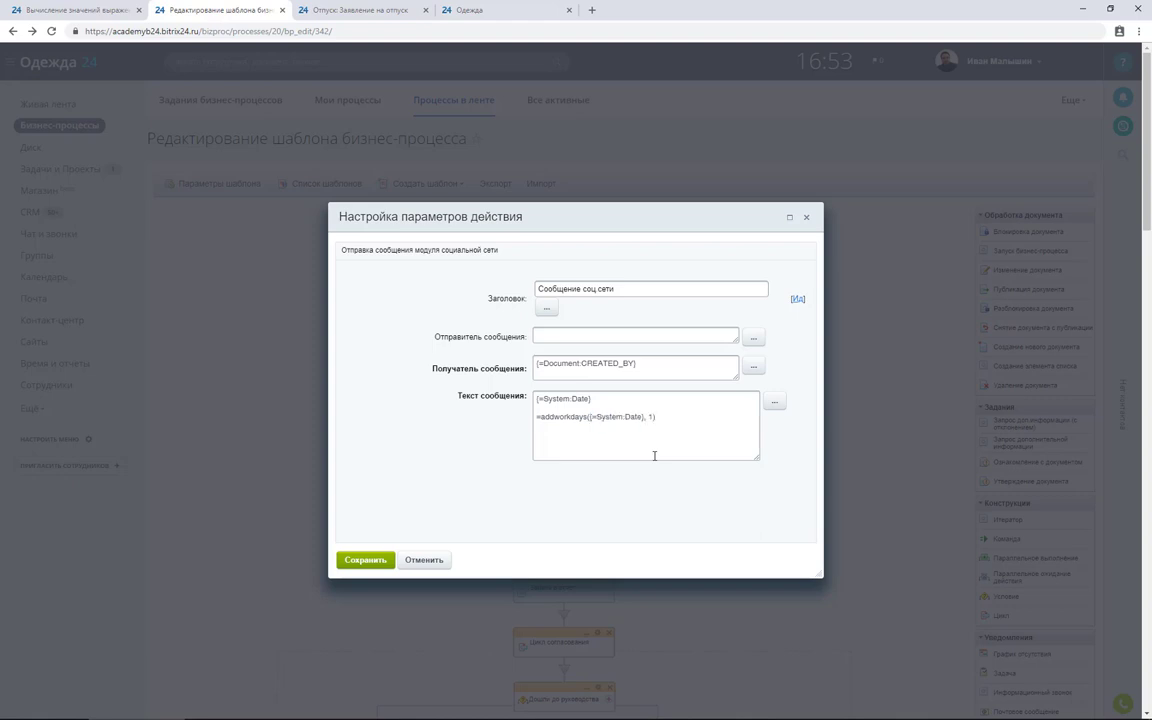
# - Delete the separate date line above the formula and set the number of added workdays to 2
pyautogui.moveTo(650, 411); pyautogui.dragTo(437, 393)
pyautogui.press('Delete')
pyautogui.press('Delete')
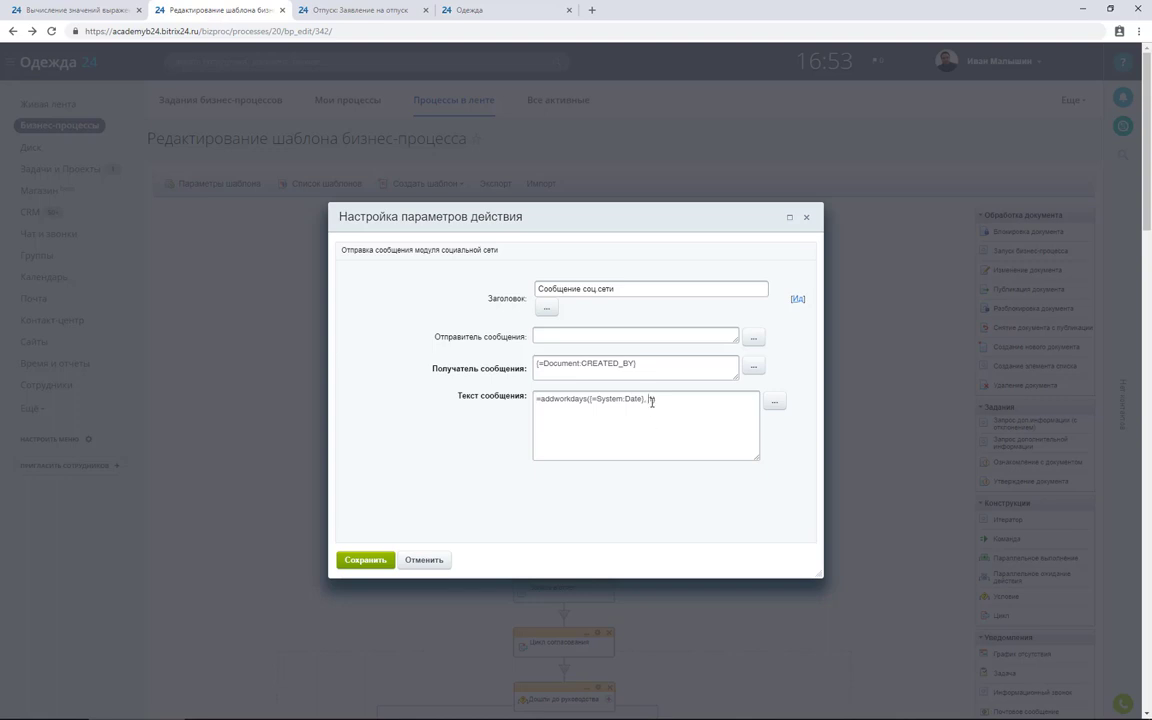
pyautogui.hotkey('shift', 'Left')
pyautogui.write('2')
pyautogui.moveTo(684, 399); pyautogui.dragTo(456, 391)
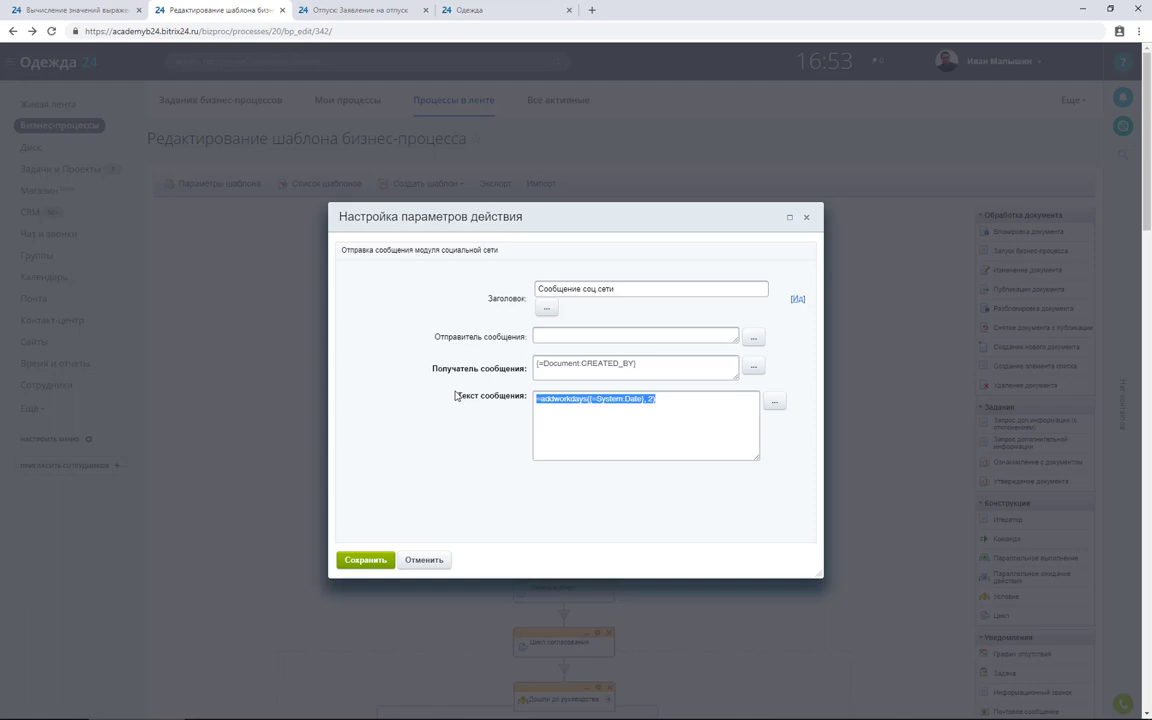
# - Save the message action settings and apply the updated business process template
pyautogui.click(365, 560)
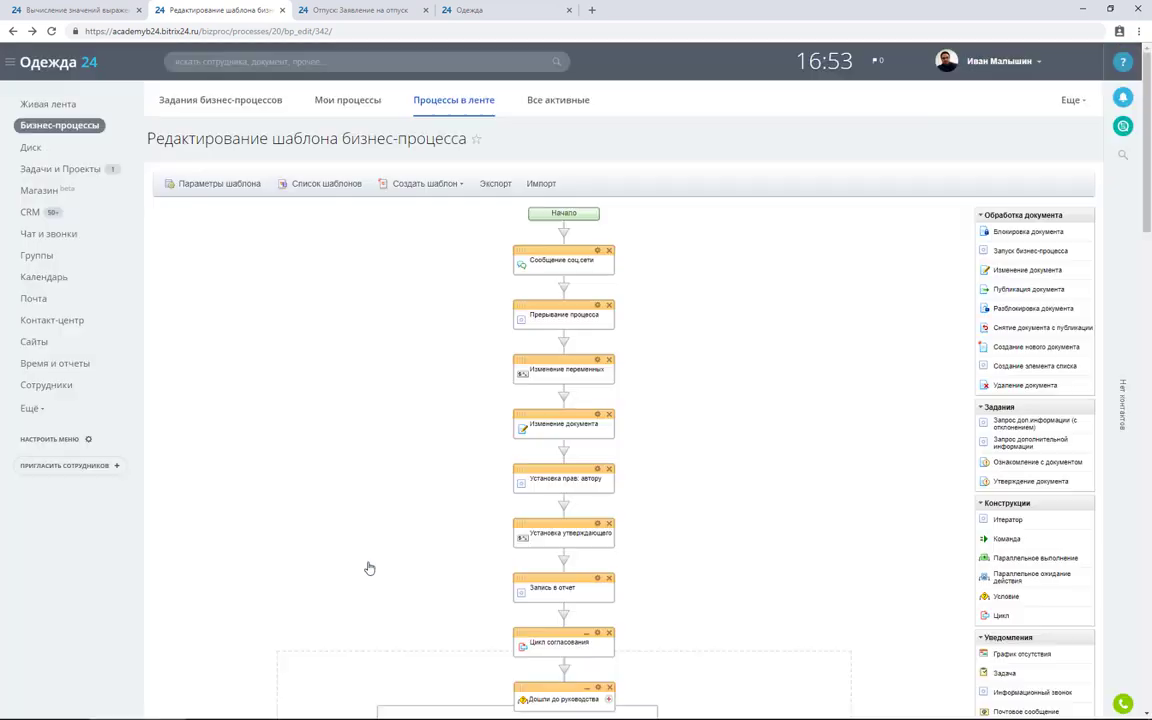
pyautogui.scroll(-10, 350, 580)
pyautogui.scroll(-5, 347, 585)
pyautogui.click(216, 640)
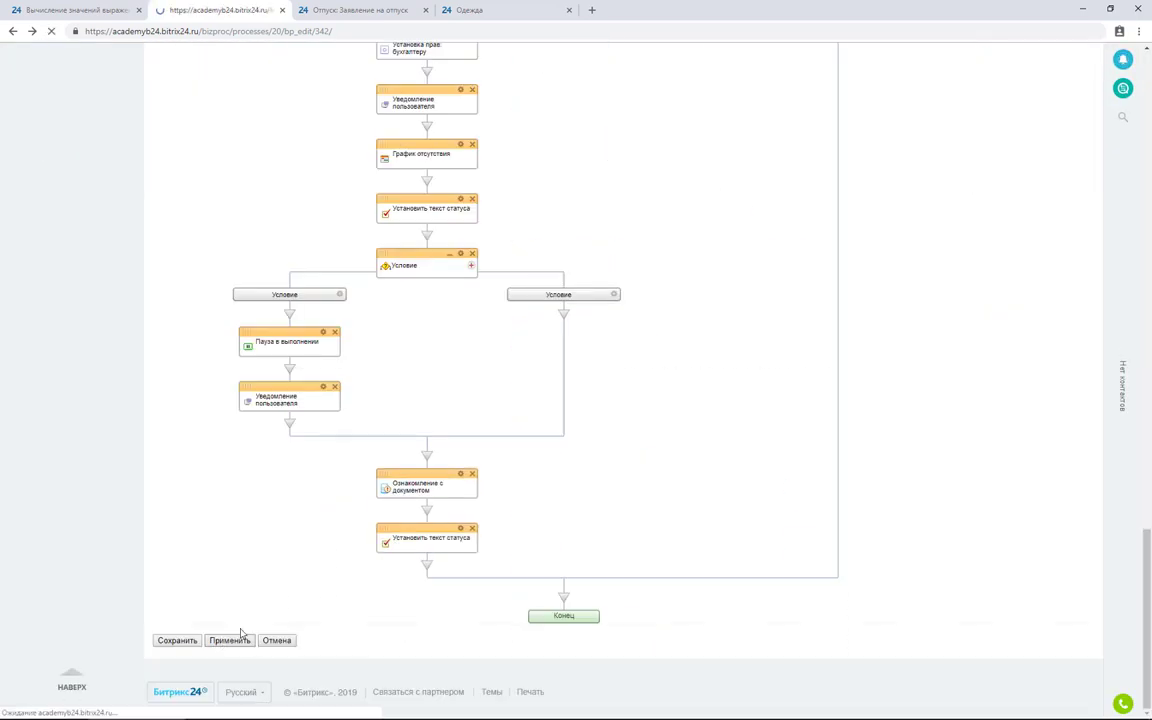
# - Apply the leave request unchanged to launch the process with the workday formula, and check the portal for the message
pyautogui.click(370, 10)
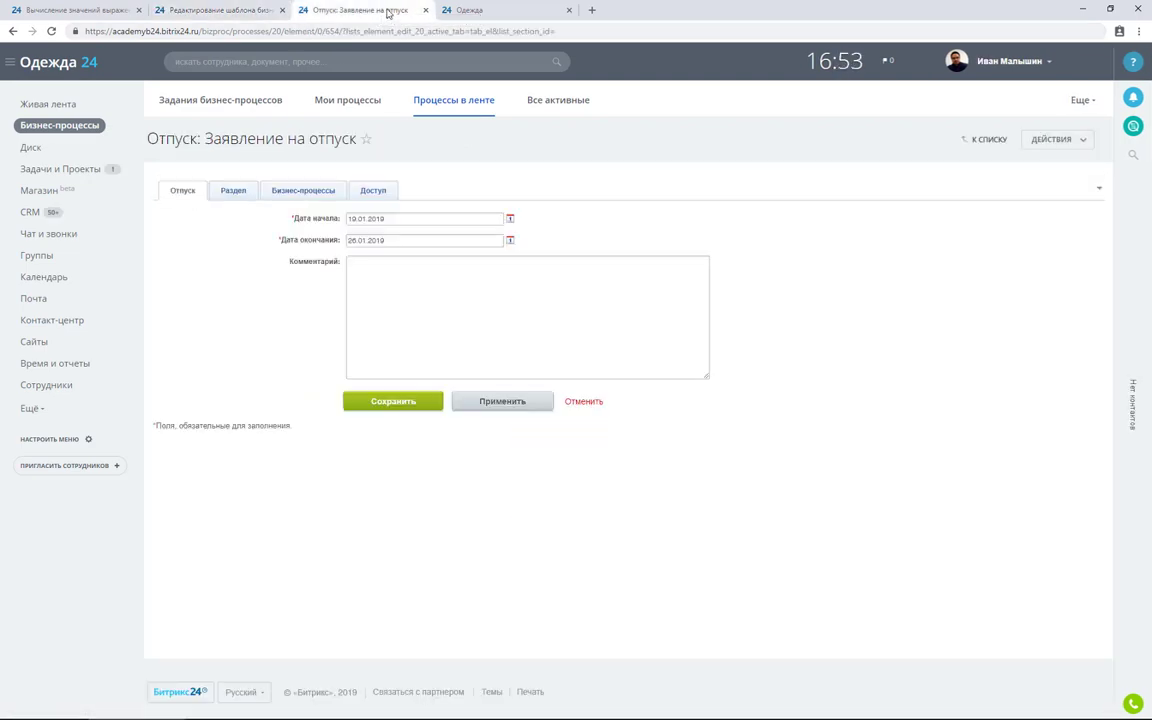
pyautogui.click(465, 411)
pyautogui.click(508, 10)
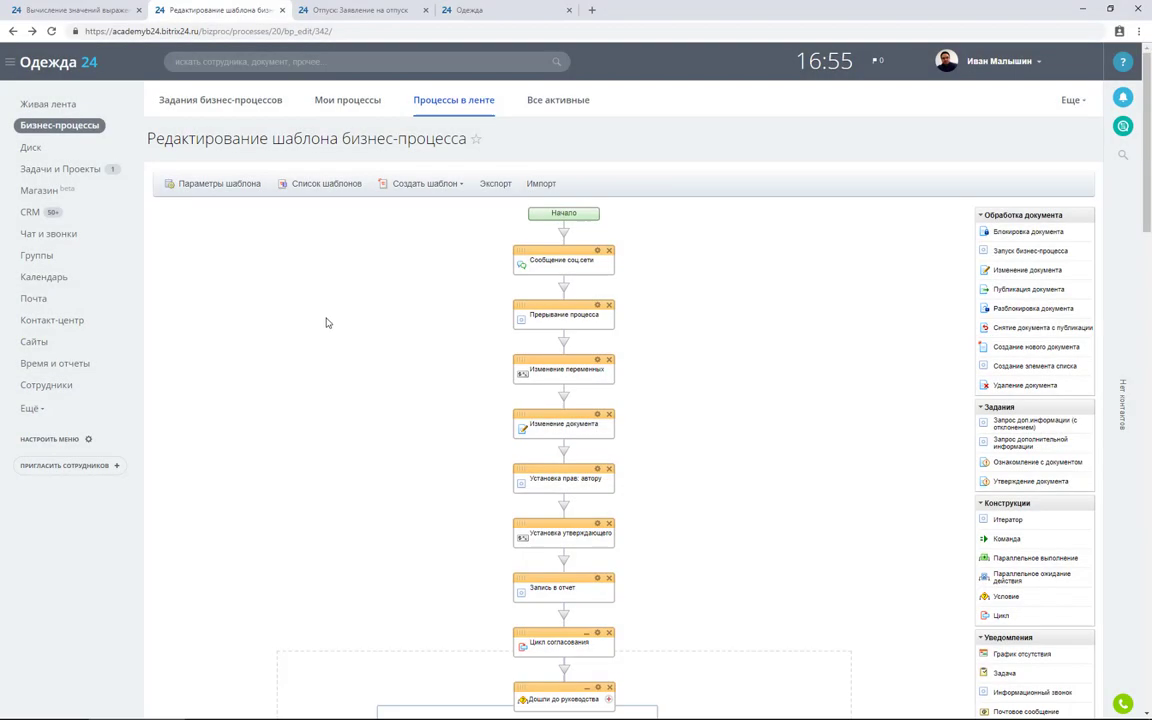
pyautogui.scroll(-5, 327, 321)
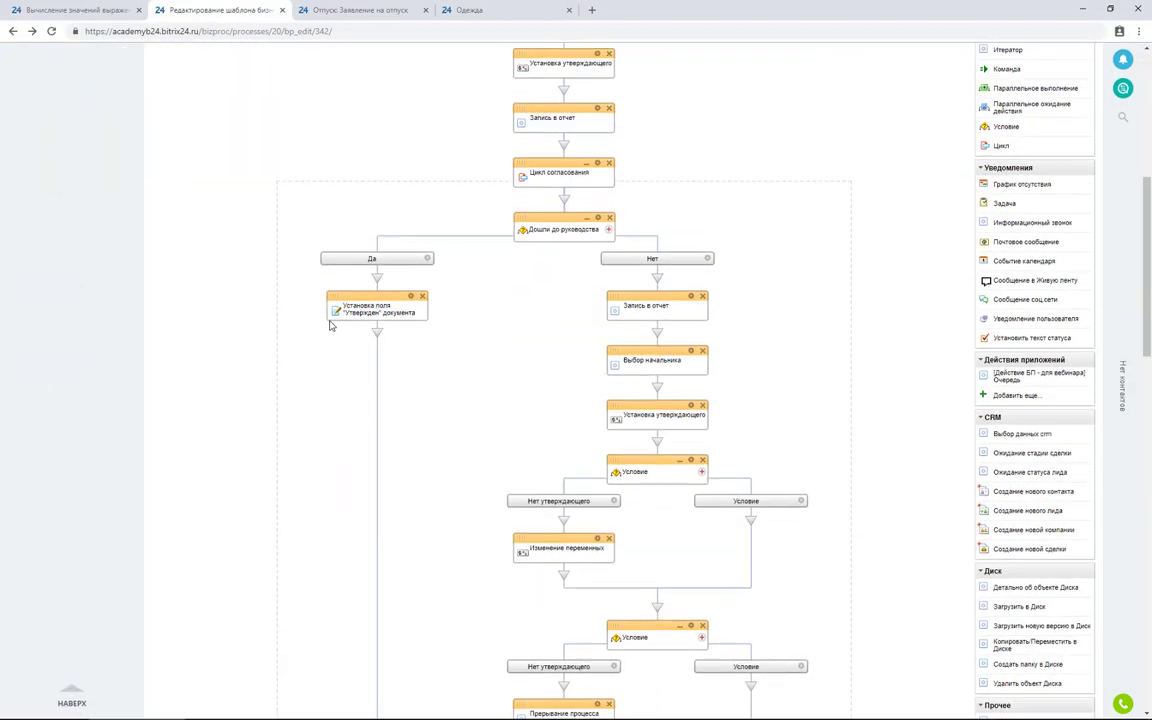
pyautogui.scroll(4, 519, 244)
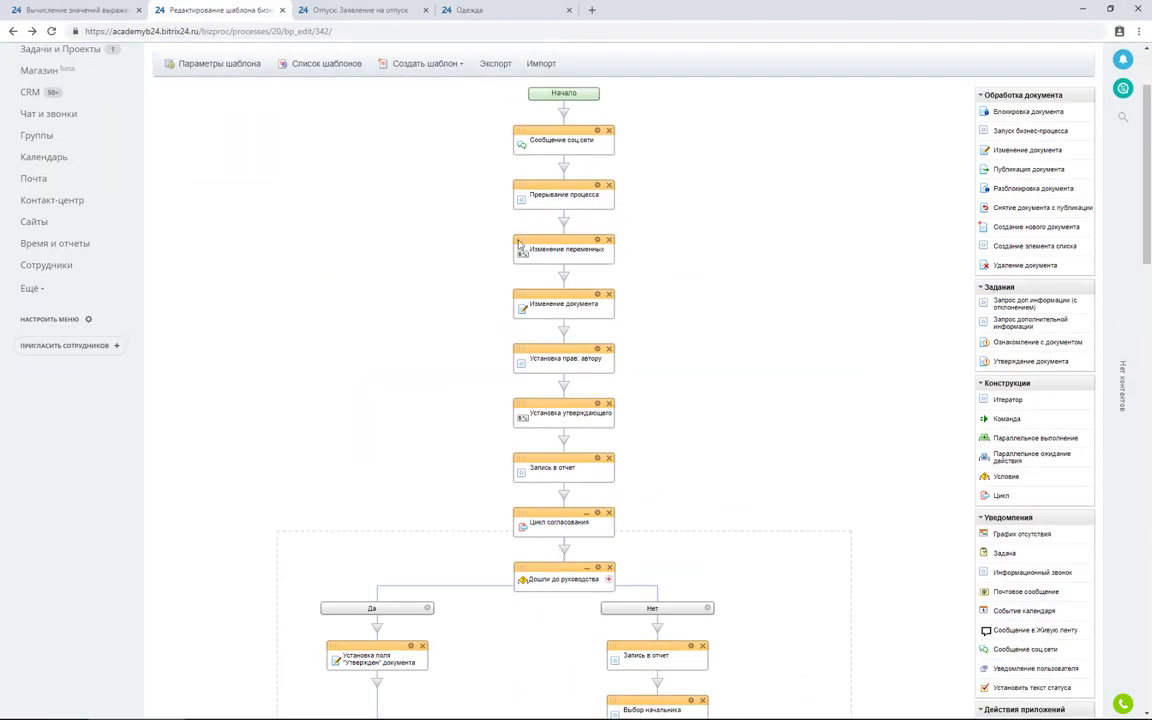
# - Copy the addworkdays formula from the social network message action, and delete both that message action and the process interruption action
pyautogui.click(597, 131)
pyautogui.moveTo(686, 404); pyautogui.dragTo(480, 358)
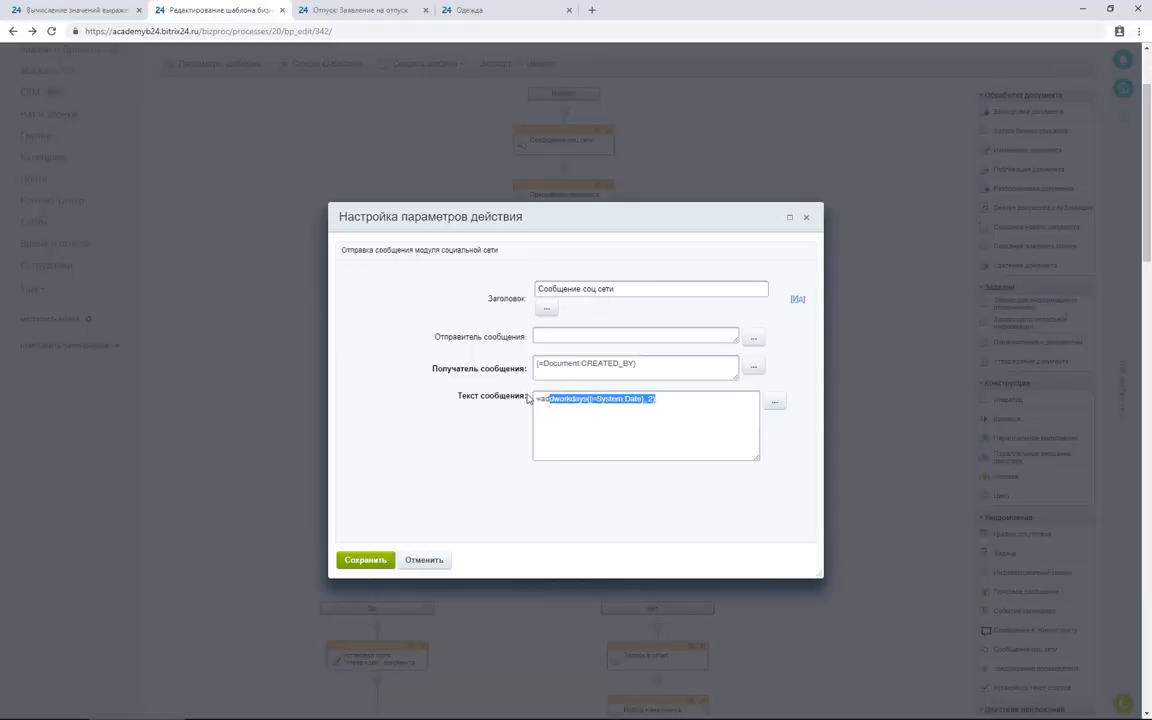
pyautogui.click(806, 217)
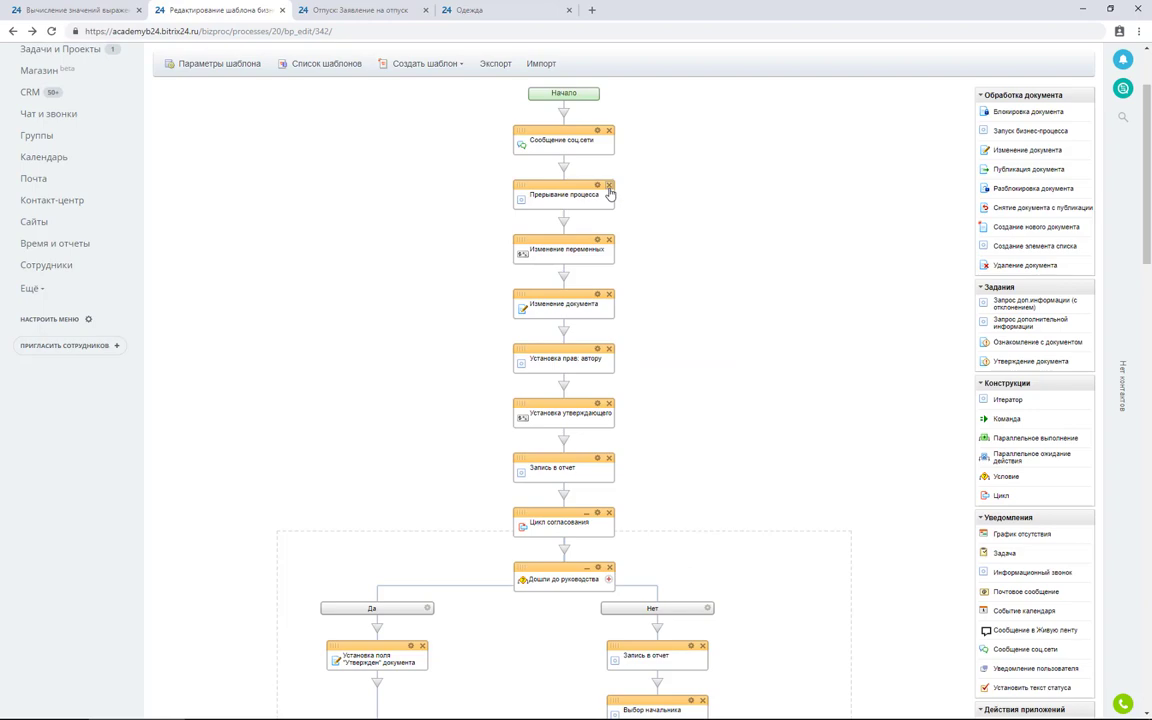
pyautogui.click(609, 186)
pyautogui.click(609, 131)
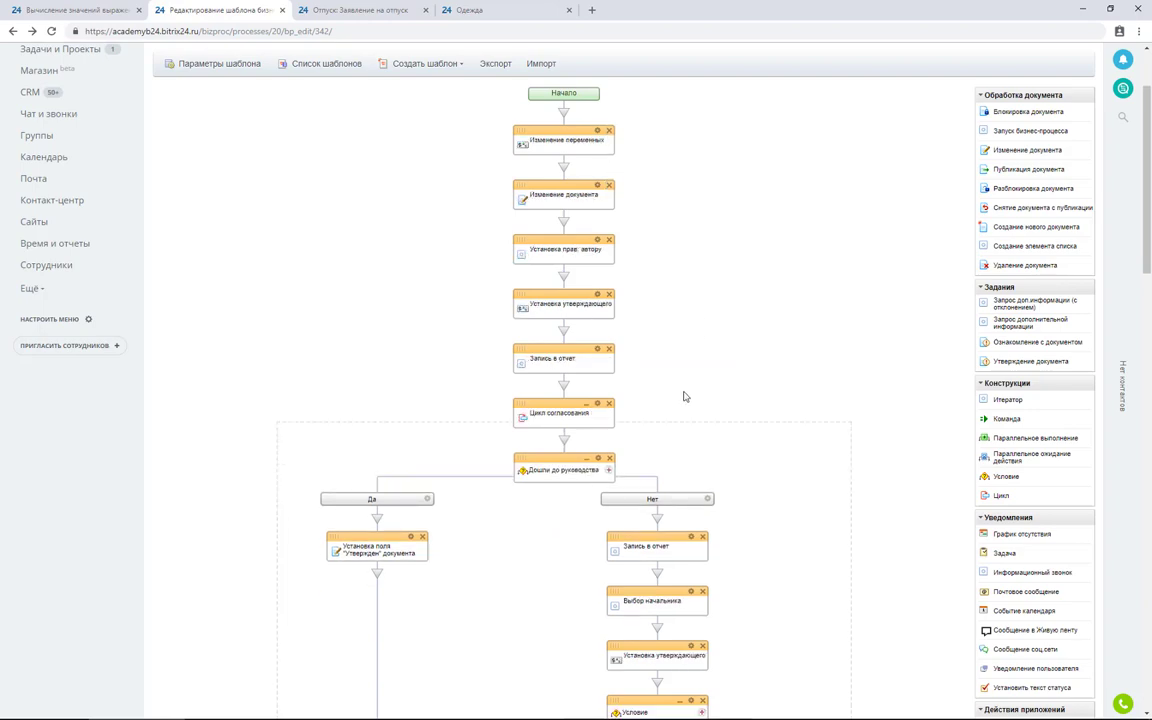
# - Set the deadline of the task action in the approved-leave branch to =addworkdays({=System:Date}, 2) and save its settings
pyautogui.scroll(-10, 684, 397)
pyautogui.click(461, 172)
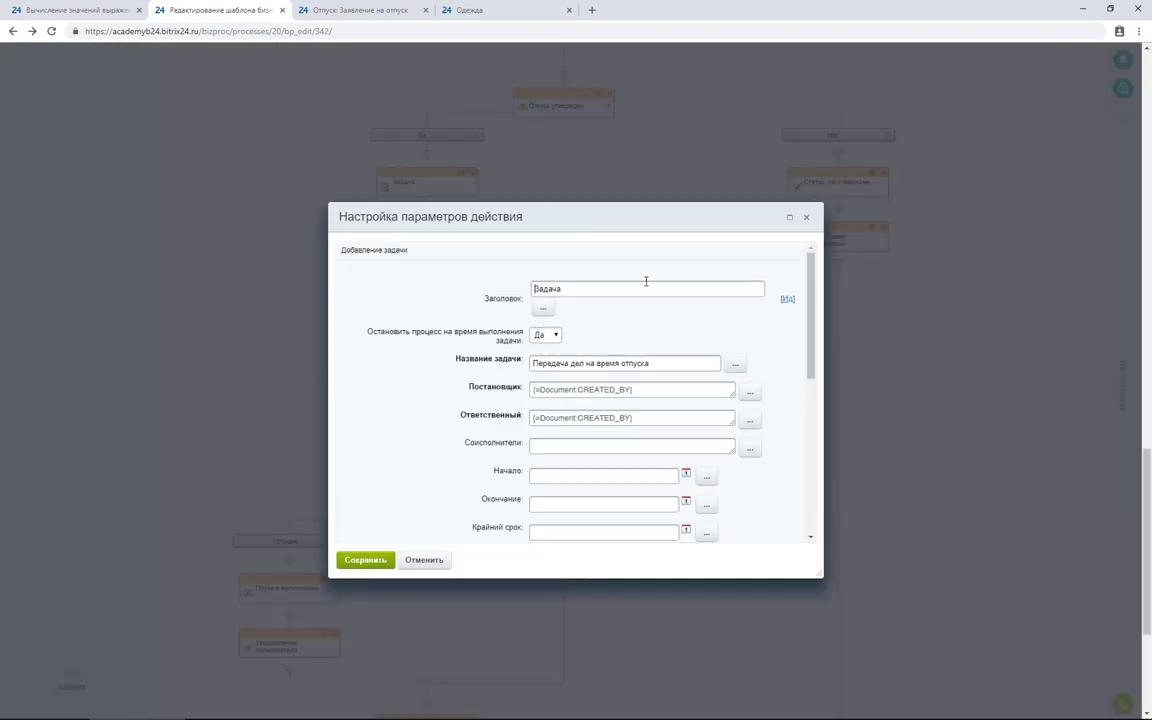
pyautogui.scroll(-5, 695, 418)
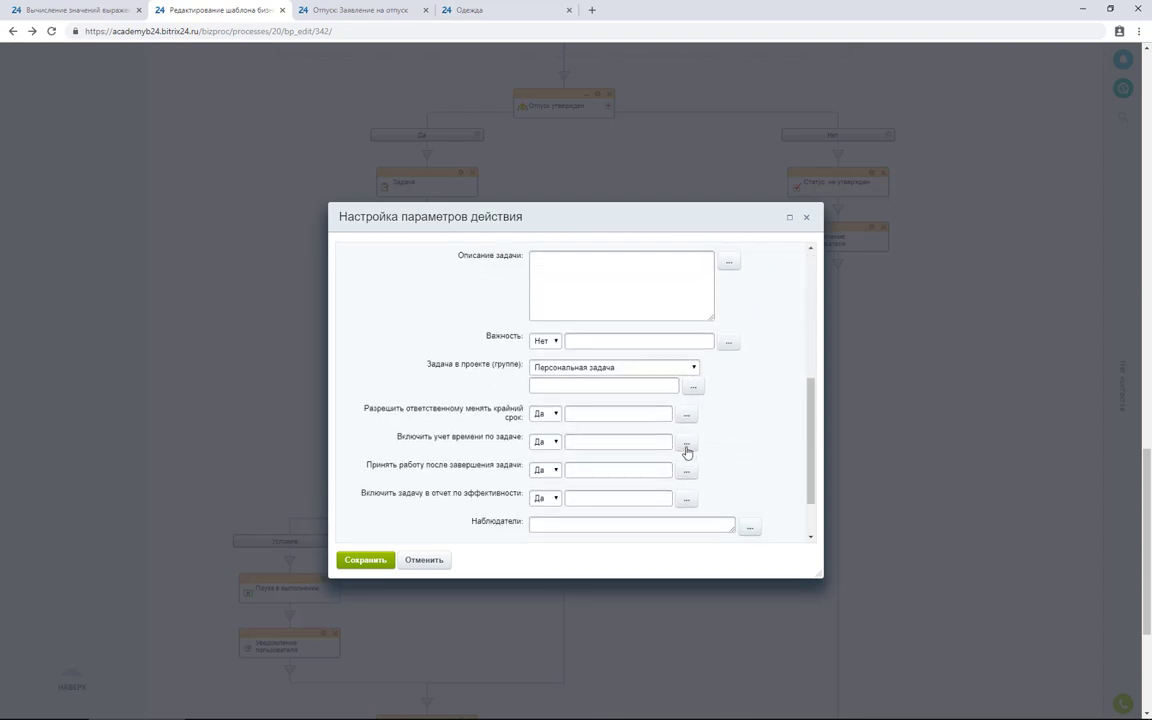
pyautogui.write('=addworkdays({=System Date}, 2)')
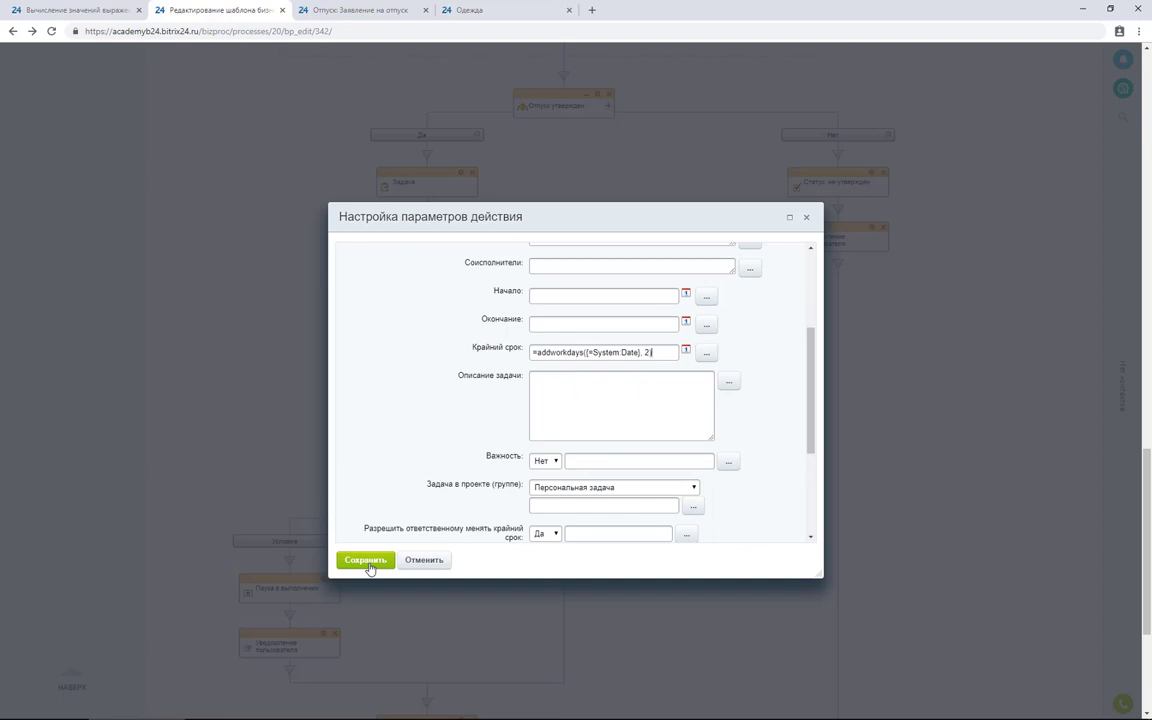
pyautogui.click(366, 561)
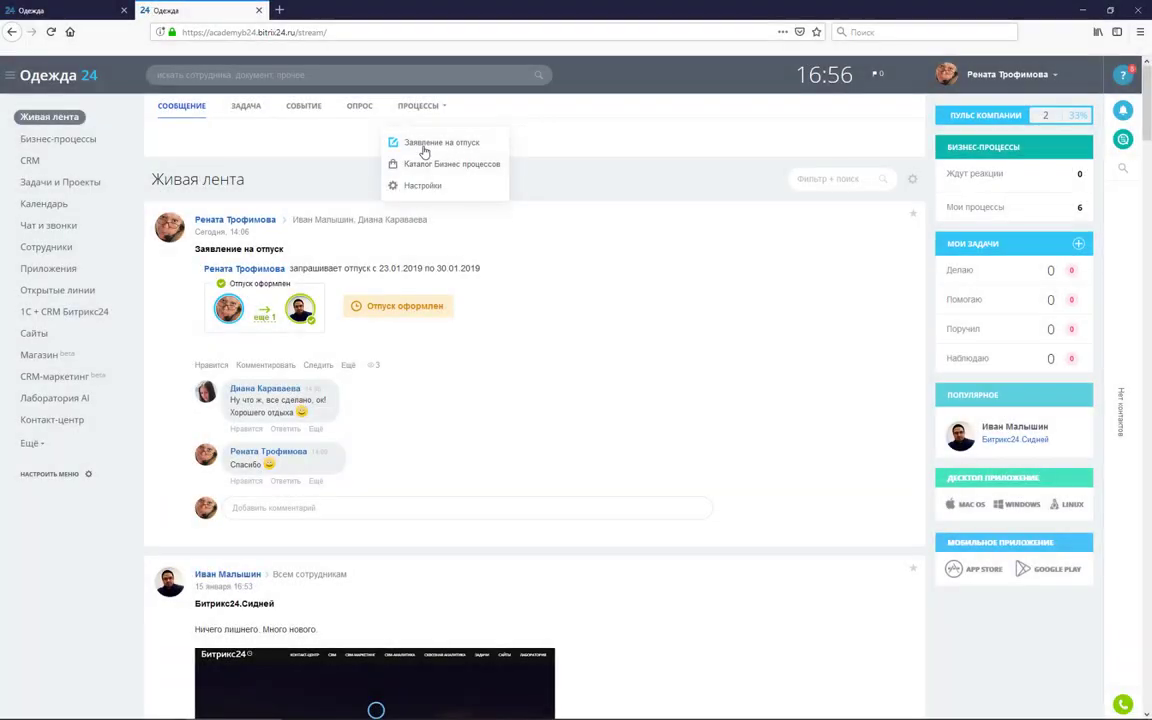
# - From the requesting employee's account, submit a leave request starting 28.01.2019 and ending 04.02.2019
pyautogui.click(428, 144)
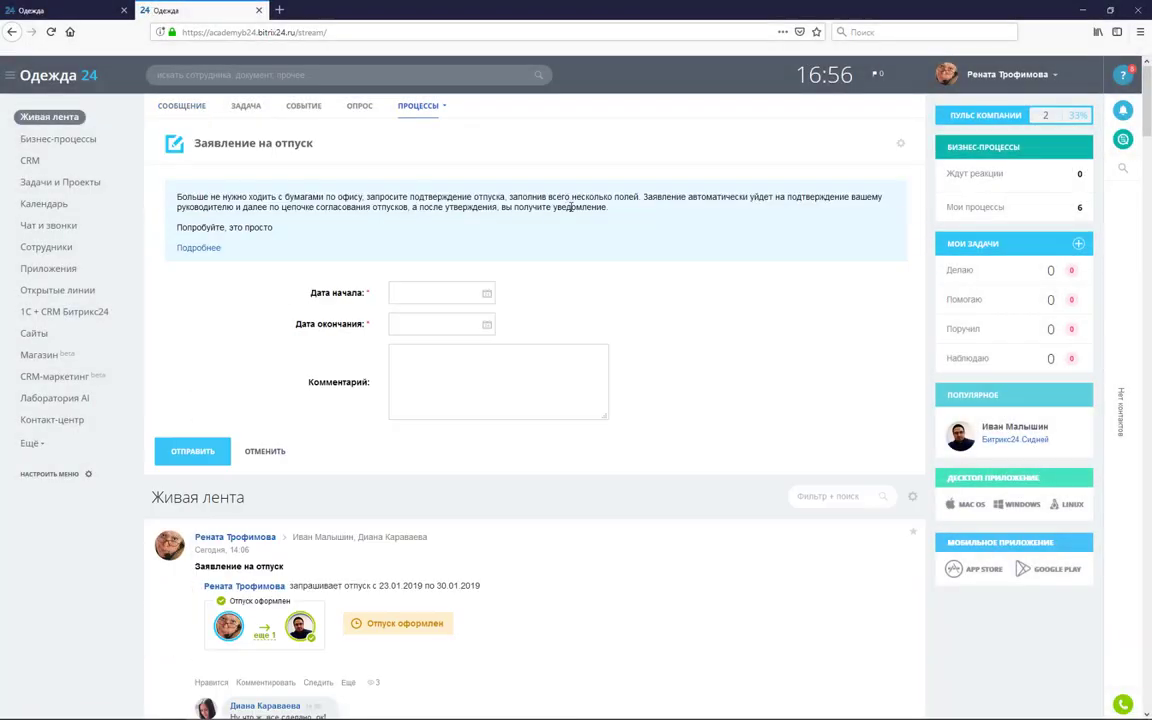
pyautogui.click(486, 294)
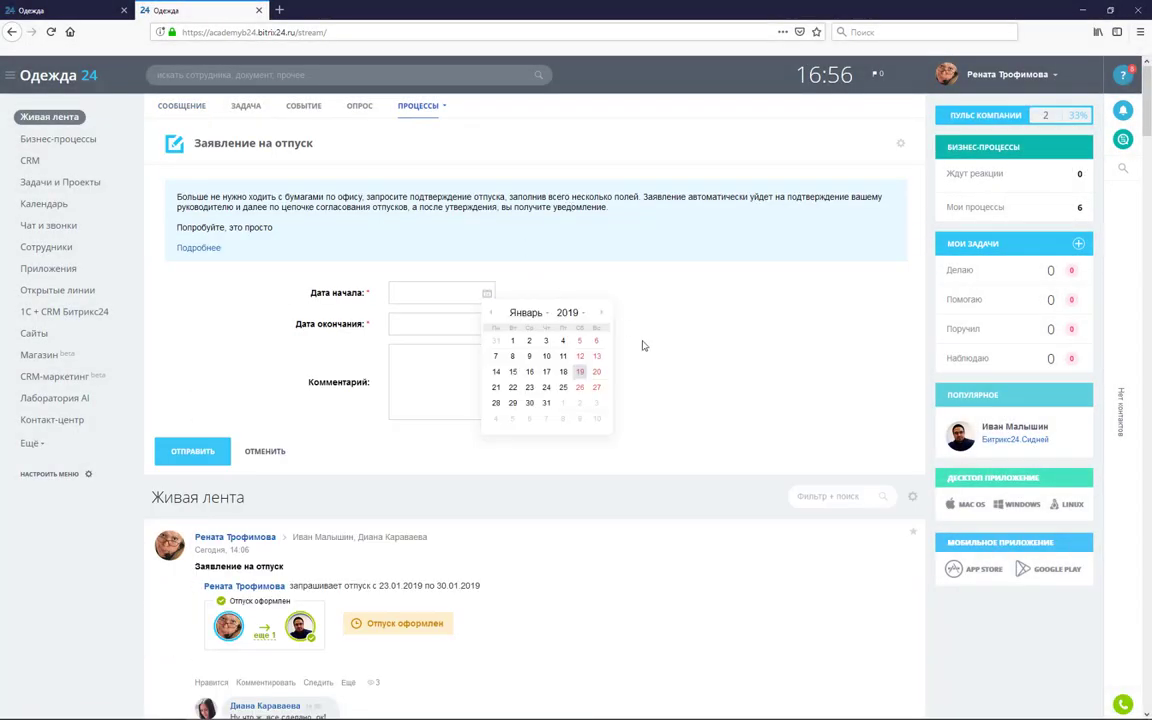
pyautogui.click(496, 403)
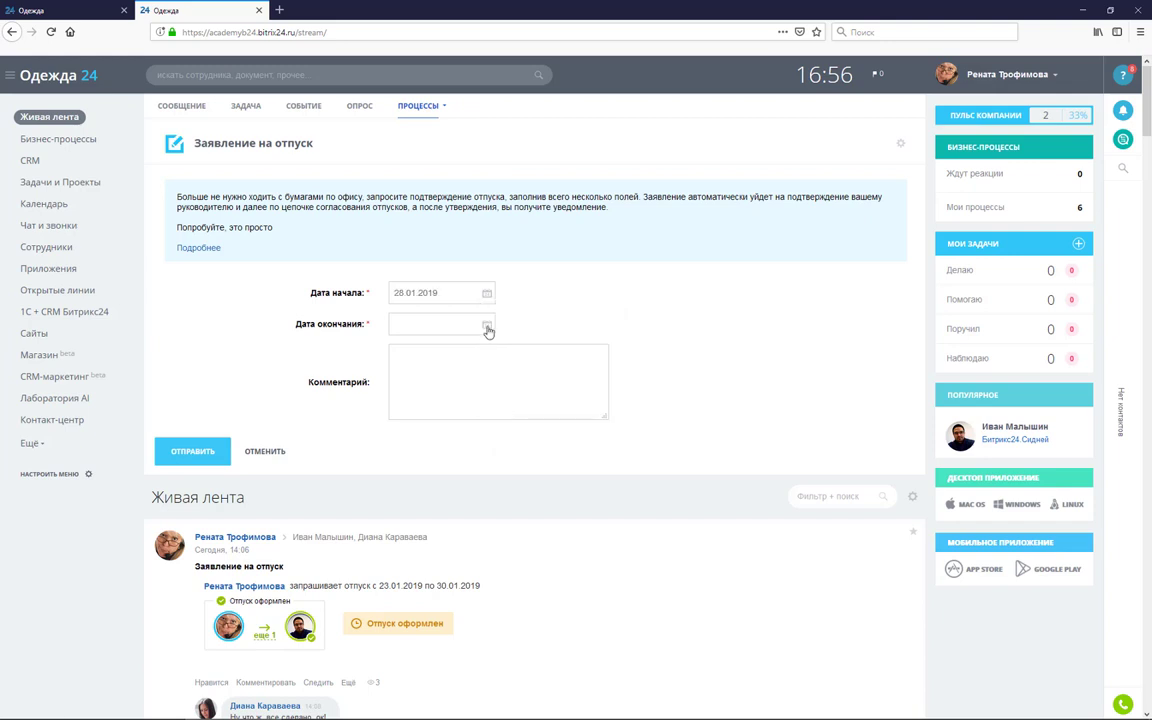
pyautogui.click(486, 325)
pyautogui.click(496, 449)
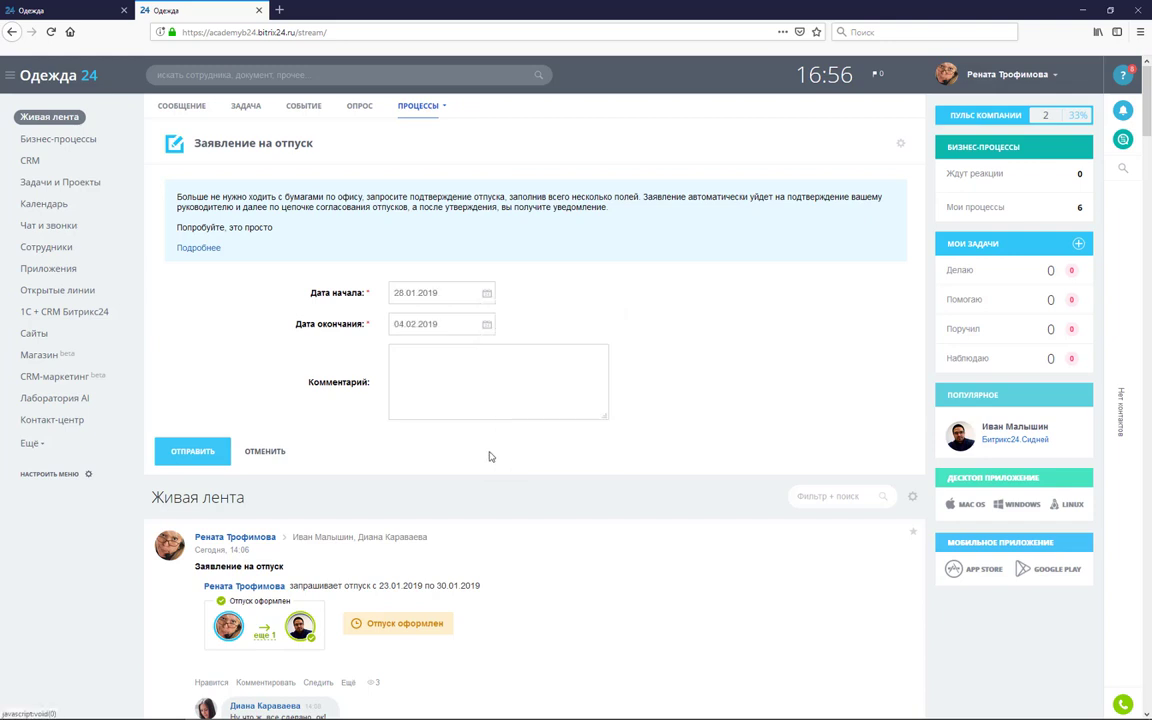
pyautogui.click(208, 460)
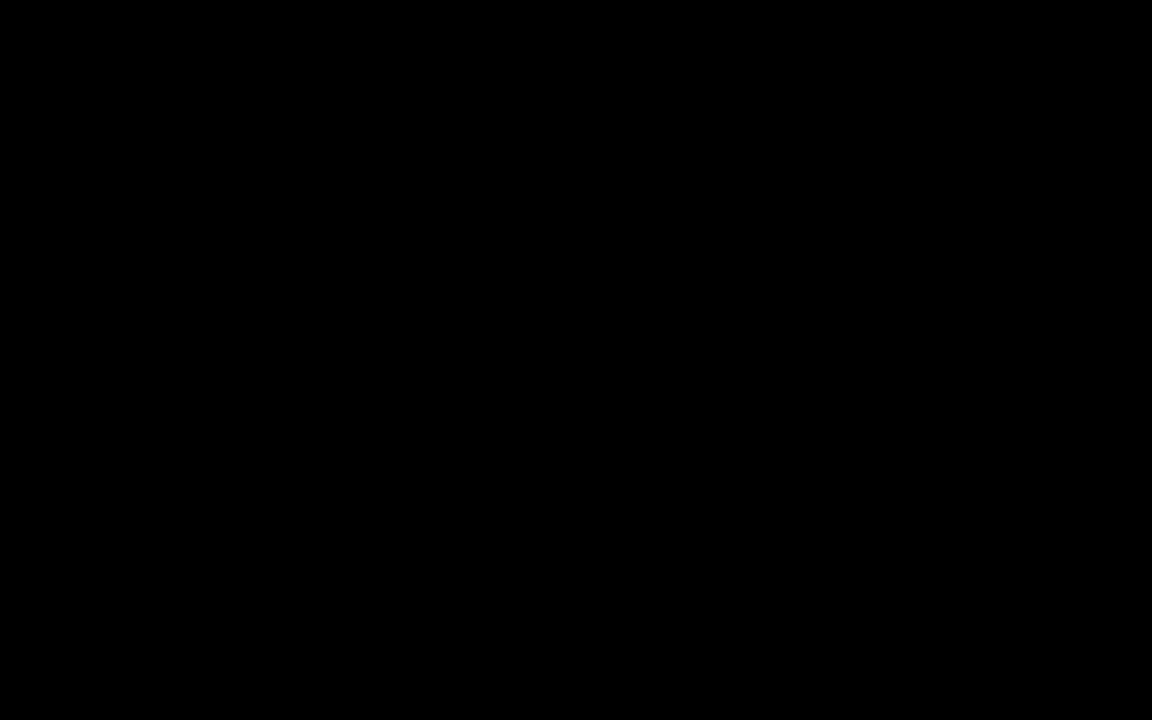
# - Approve the new leave request from the manager's account, and check the requesting employee's tasks in the Делаю role
pyautogui.click(530, 134)
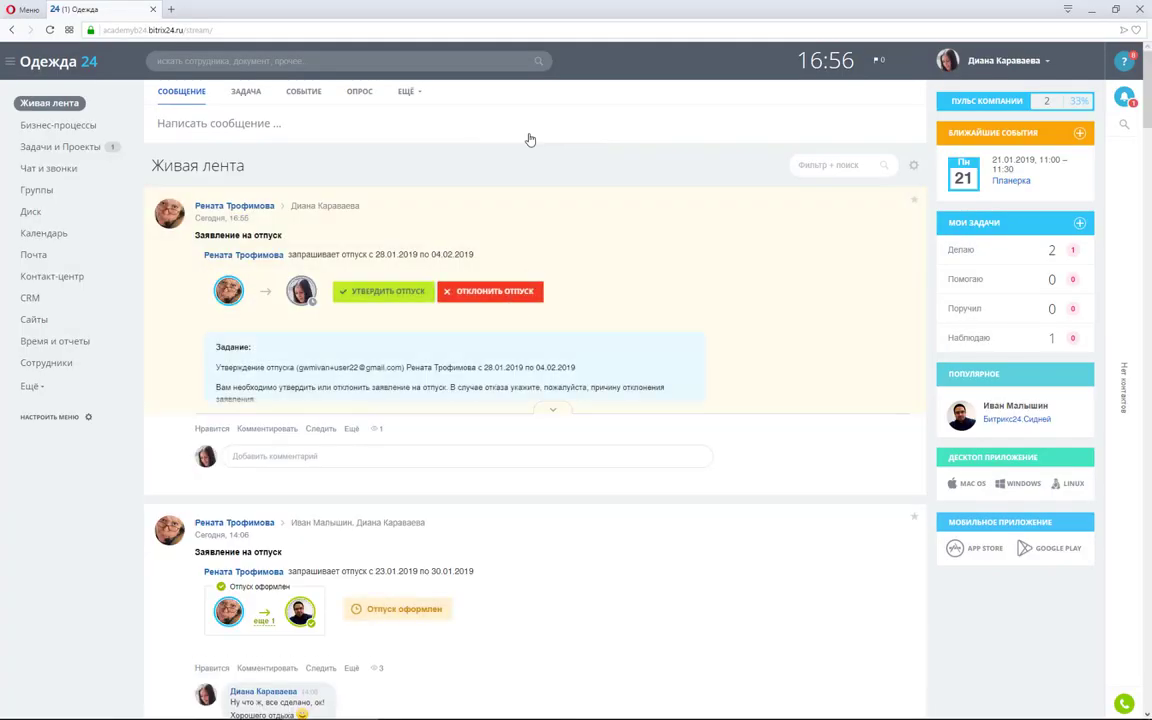
pyautogui.click(403, 292)
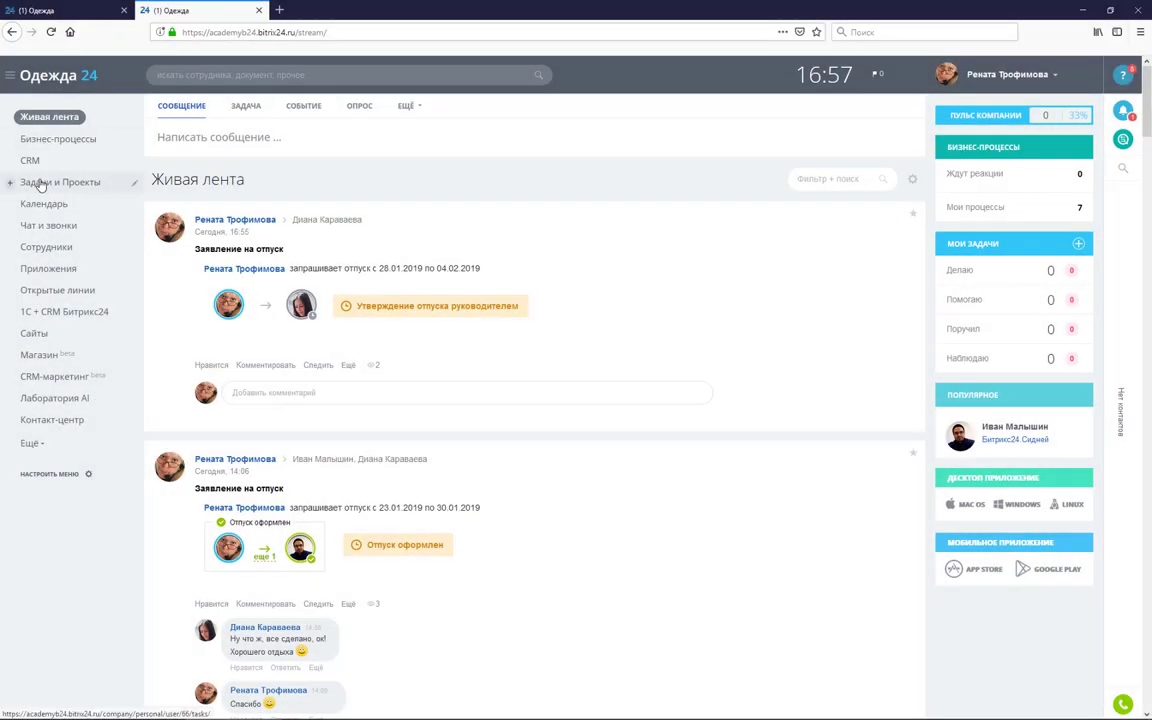
pyautogui.click(40, 183)
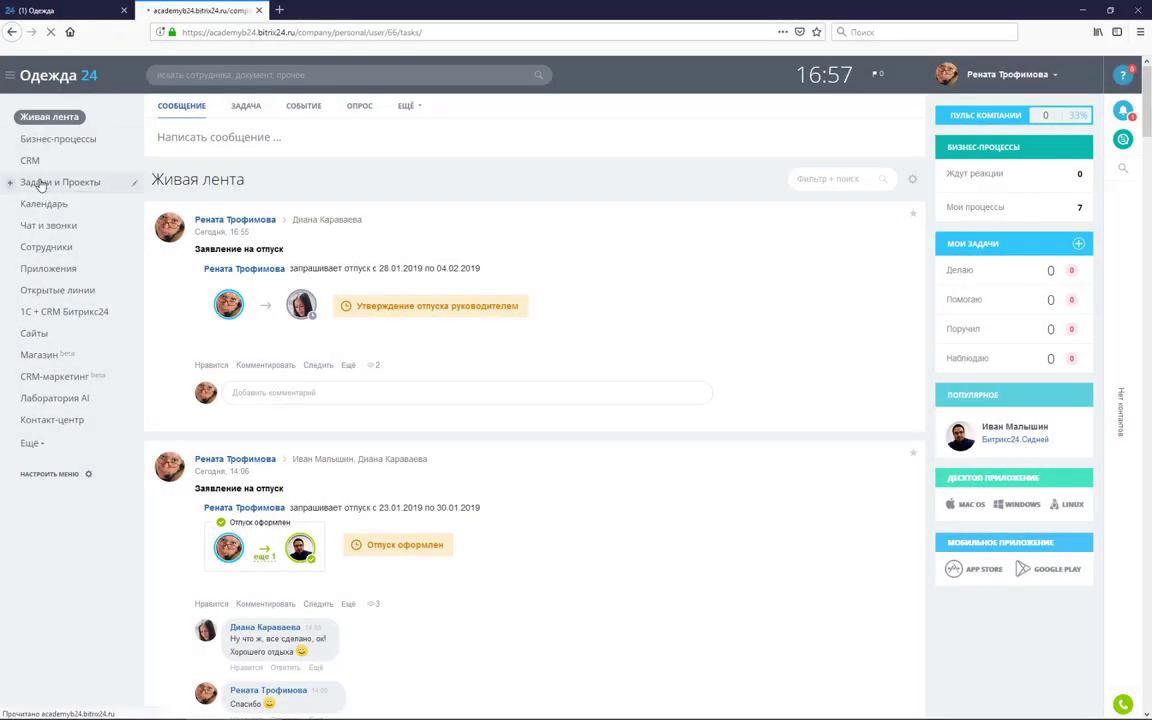
pyautogui.click(217, 115)
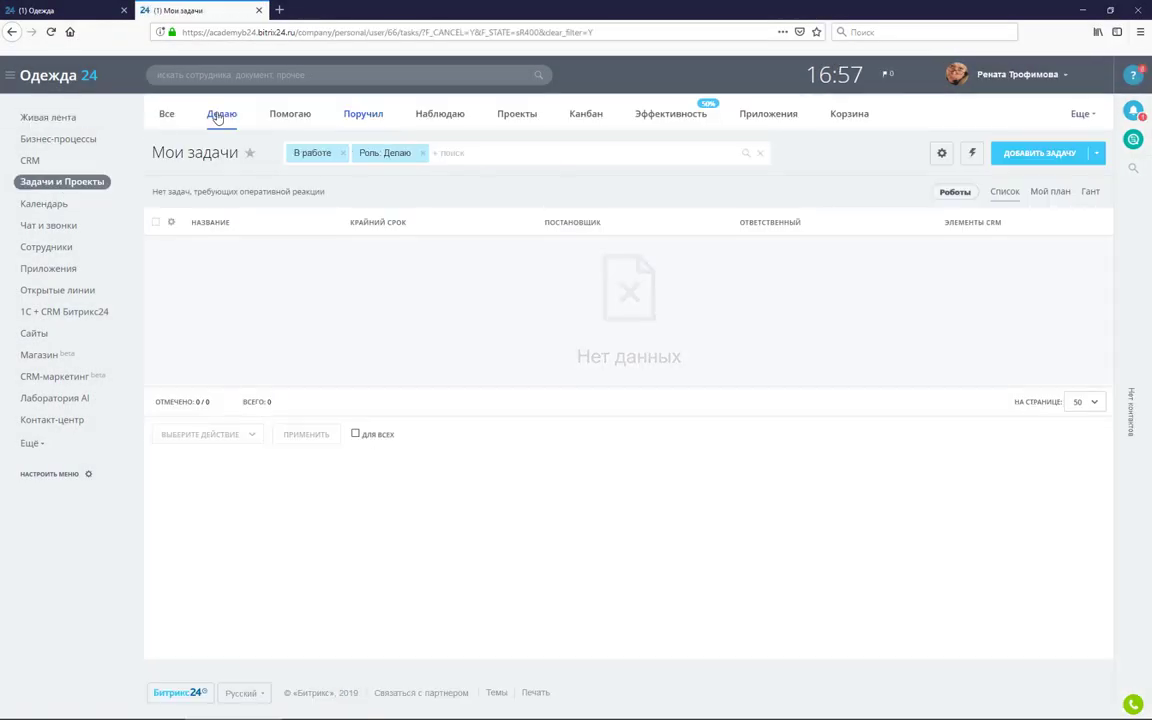